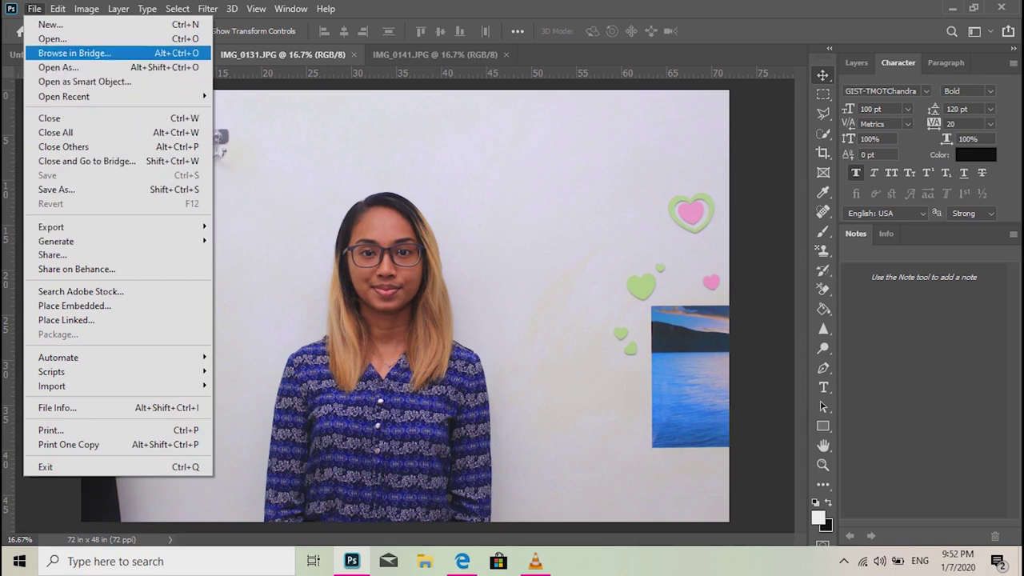
# Create a new blank document 35 mm wide and 45 mm high at 300 pixels/inch with a white background
pyautogui.click(53, 39)
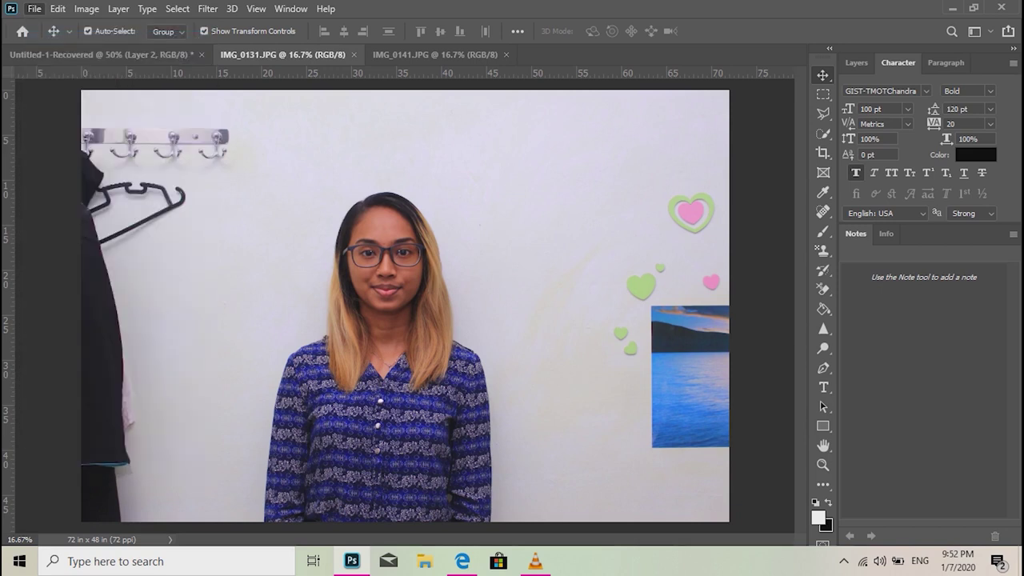
pyautogui.press('Escape')
pyautogui.click(35, 8)
pyautogui.click(52, 24)
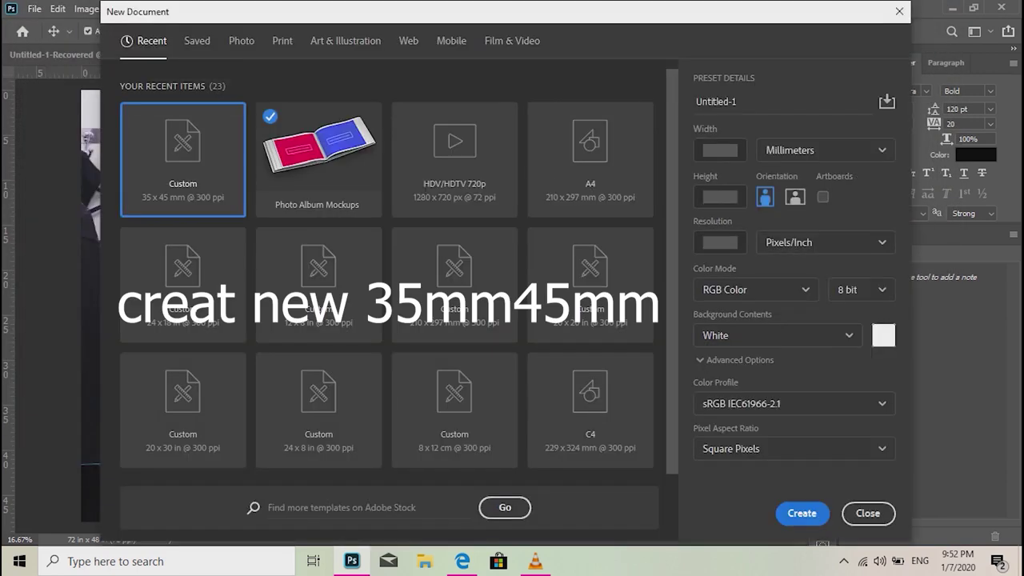
pyautogui.click(826, 151)
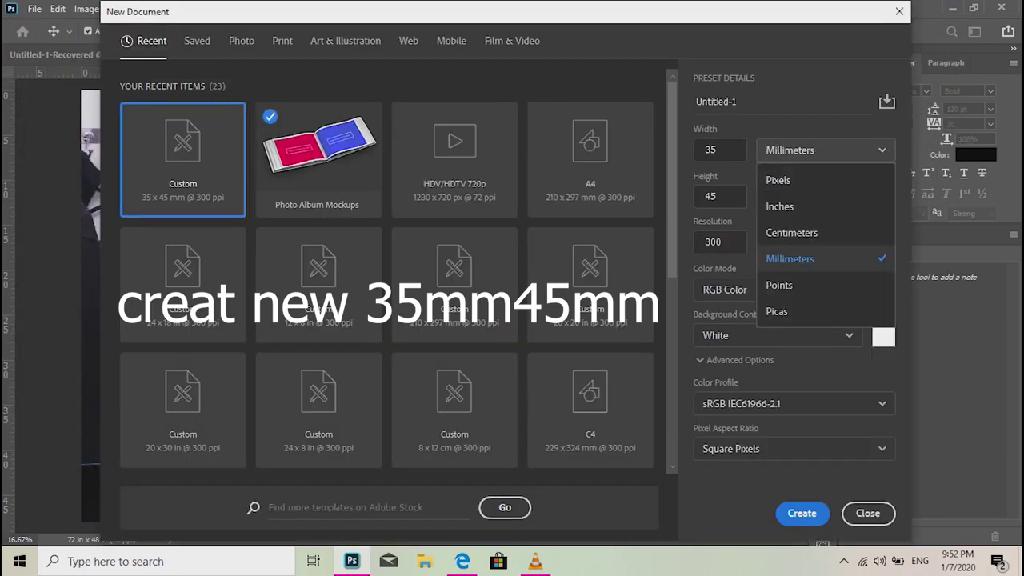
pyautogui.click(790, 259)
pyautogui.click(722, 150)
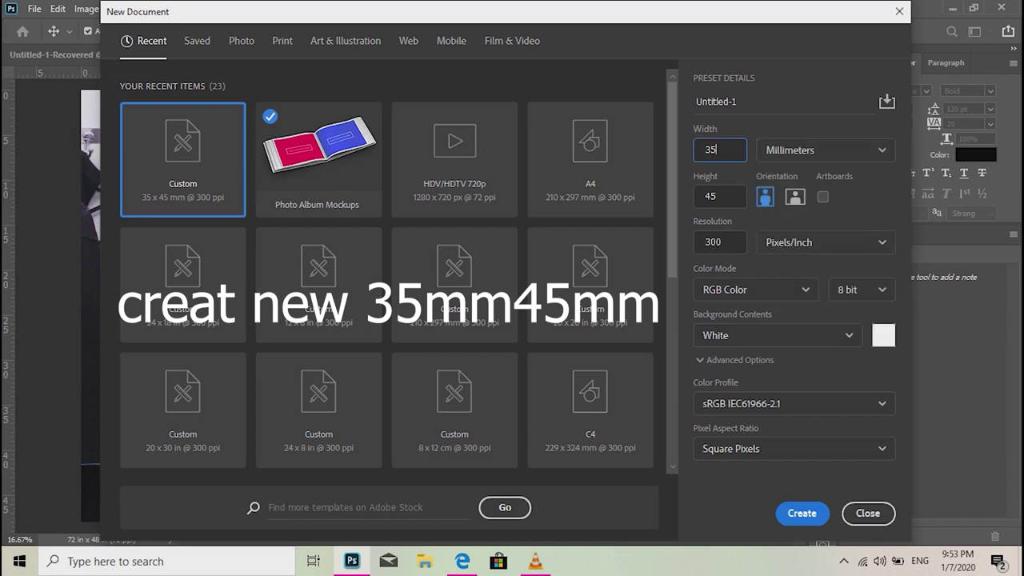
pyautogui.press('Tab')
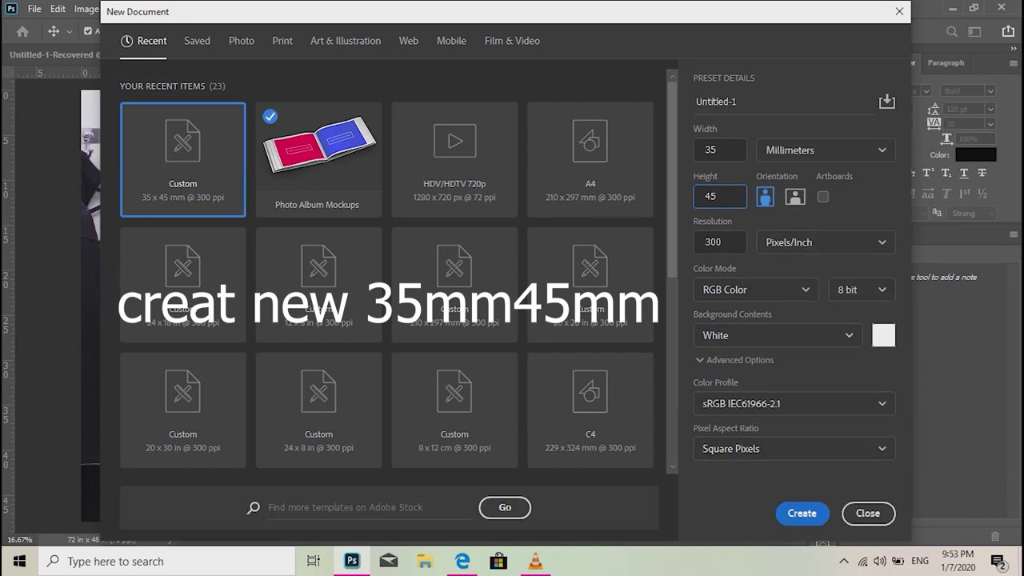
pyautogui.click(802, 513)
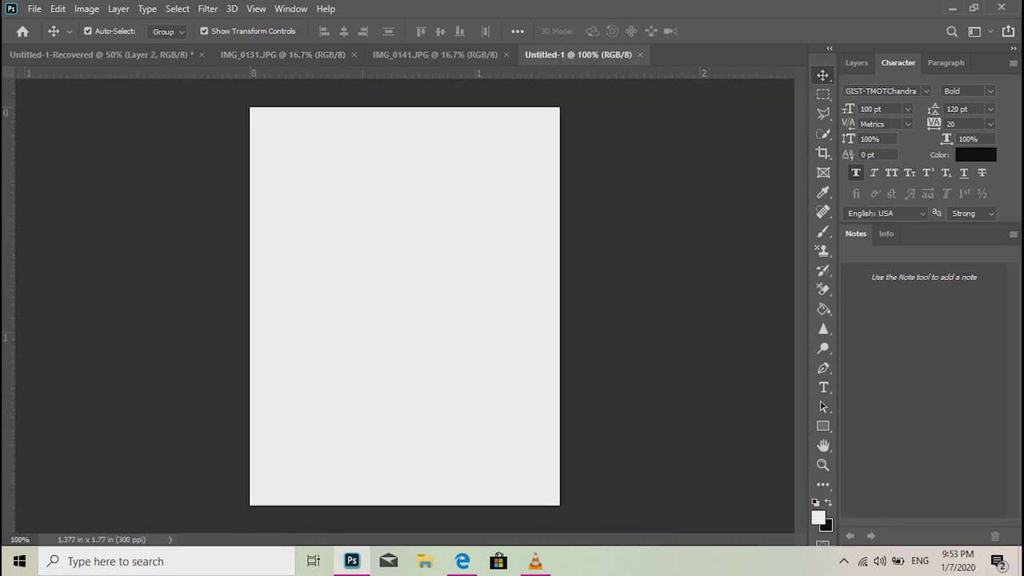
# Copy the IMG_0131.JPG photo into the new 35 x 45 mm document and scale it down to 29.70% around the head and shoulders
pyautogui.click(282, 54)
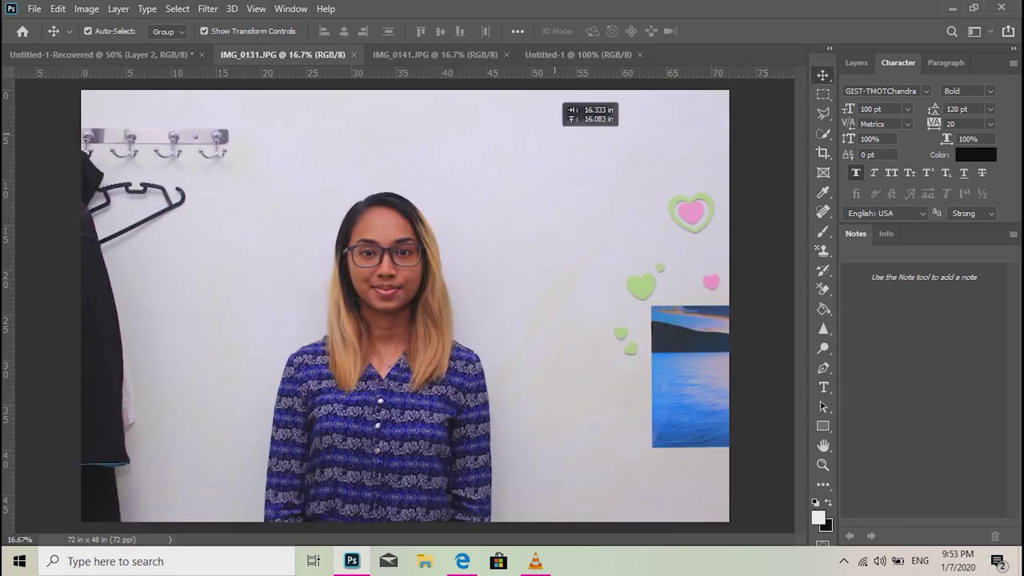
pyautogui.moveTo(583, 38); pyautogui.dragTo(405, 304)
pyautogui.scroll(-10, 444, 322)
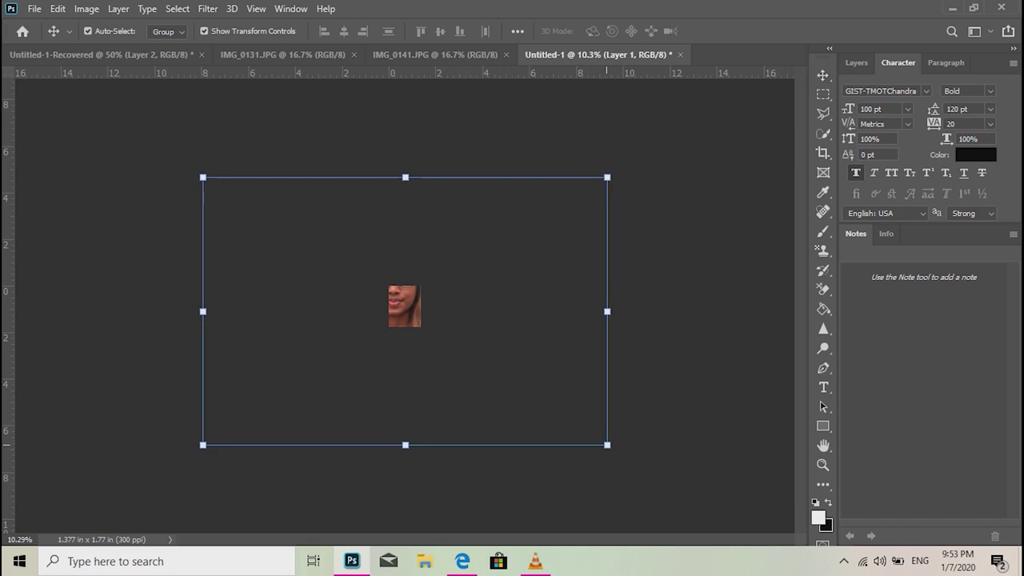
pyautogui.moveTo(608, 445); pyautogui.dragTo(465, 350)
pyautogui.moveTo(413, 262); pyautogui.dragTo(499, 388)
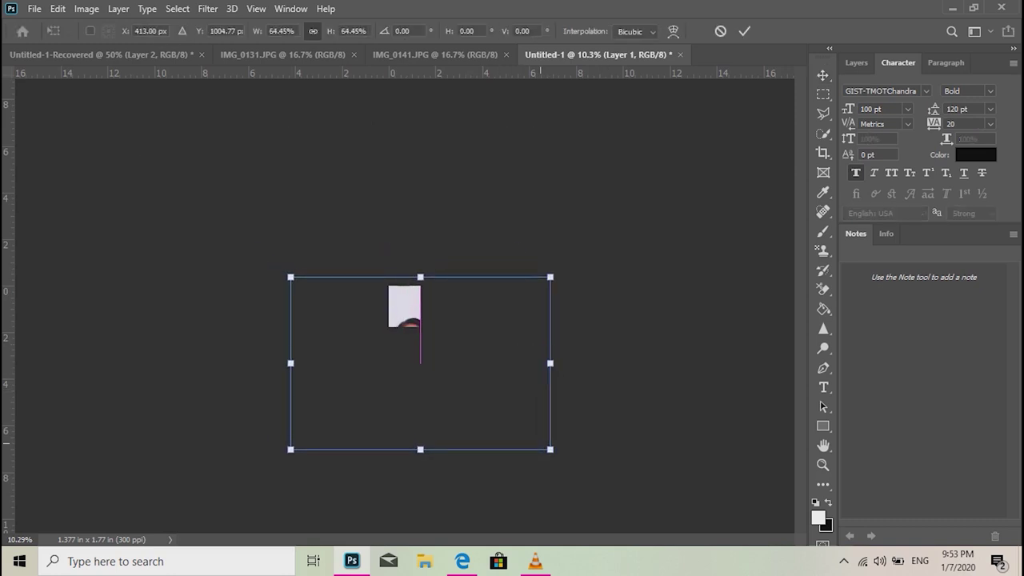
pyautogui.moveTo(550, 449); pyautogui.dragTo(489, 380)
pyautogui.moveTo(414, 306); pyautogui.dragTo(445, 288)
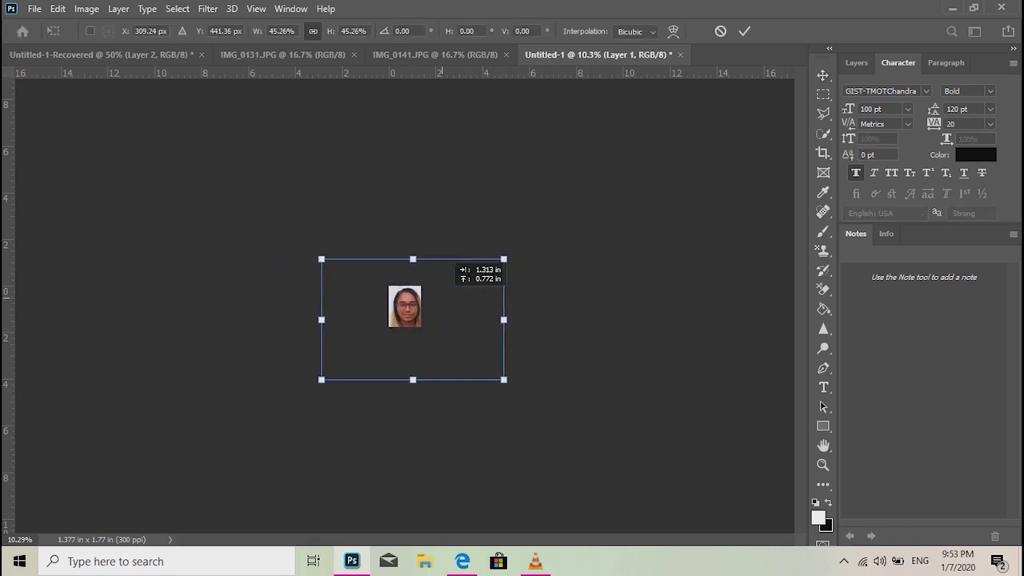
pyautogui.moveTo(503, 380); pyautogui.dragTo(473, 359)
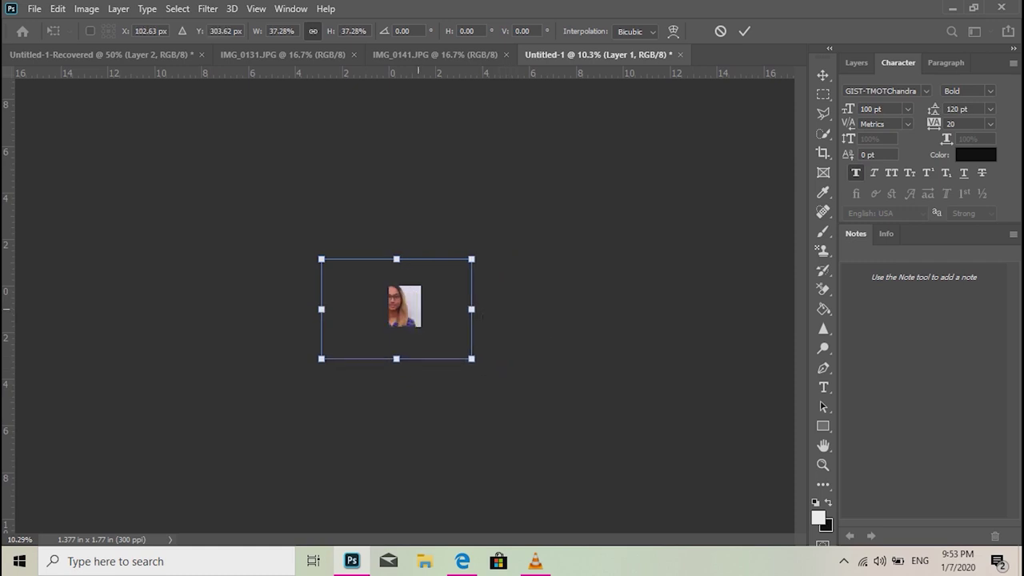
pyautogui.moveTo(413, 322); pyautogui.dragTo(421, 329)
pyautogui.moveTo(480, 366); pyautogui.dragTo(438, 338)
pyautogui.moveTo(456, 301); pyautogui.dragTo(448, 294)
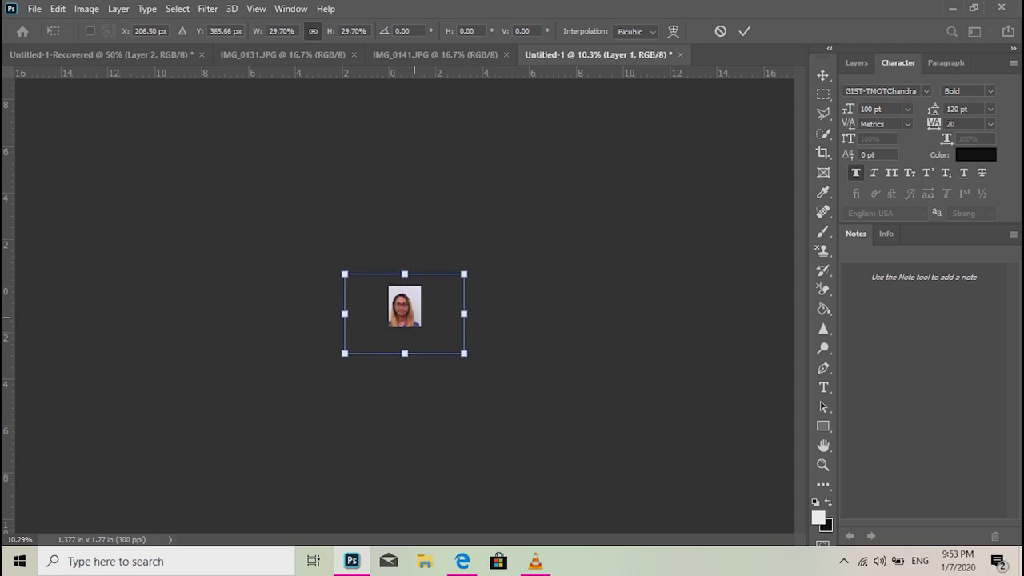
# Centre the woman's head and shoulders within the passport-size frame and apply the transform
pyautogui.scroll(10, 414, 318)
pyautogui.scroll(-1, 415, 318)
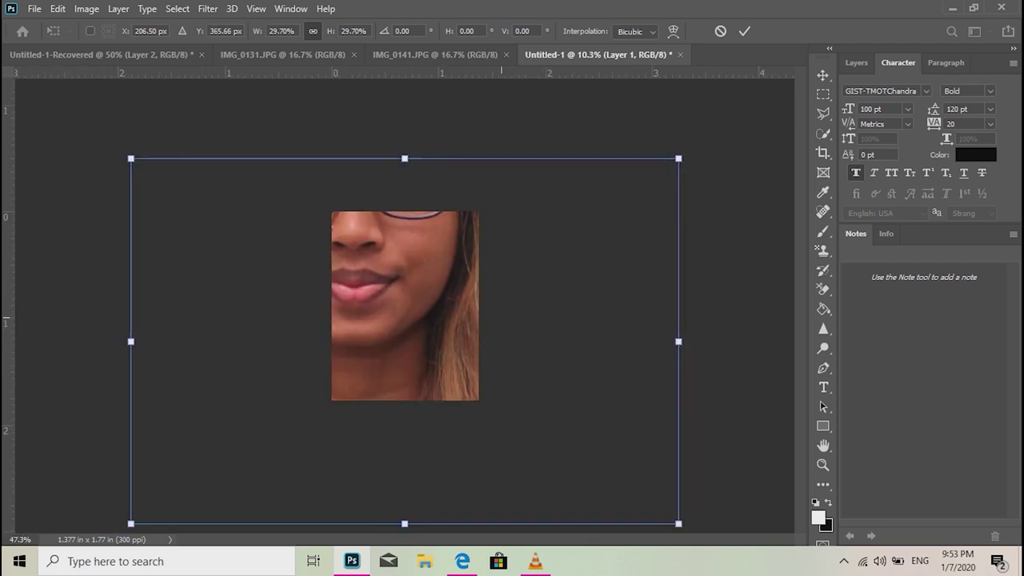
pyautogui.moveTo(438, 304); pyautogui.dragTo(455, 293)
pyautogui.press('Return')
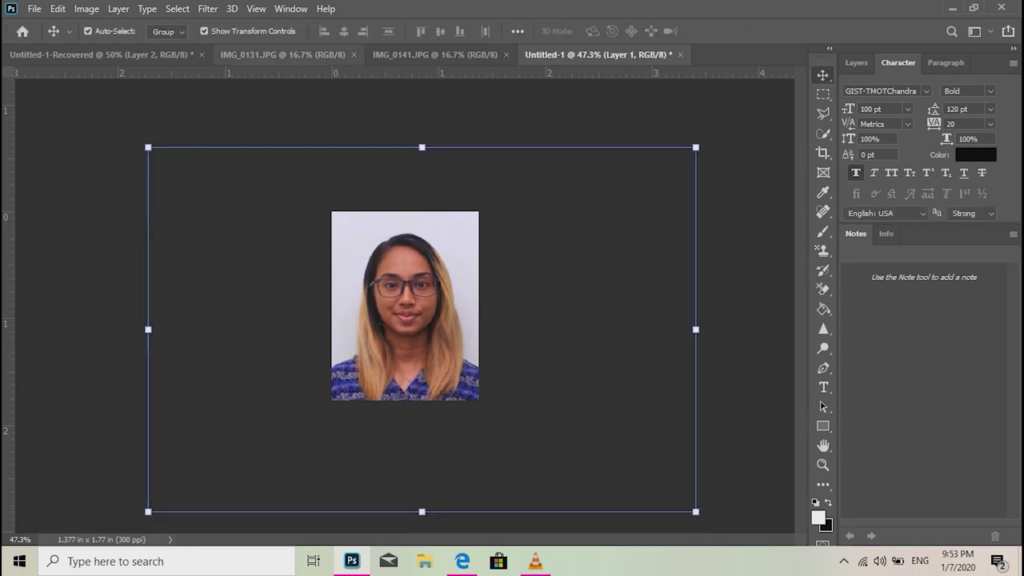
# Create a second blank document of 35 x 45 mm at 300 pixels/inch
pyautogui.click(35, 8)
pyautogui.click(51, 24)
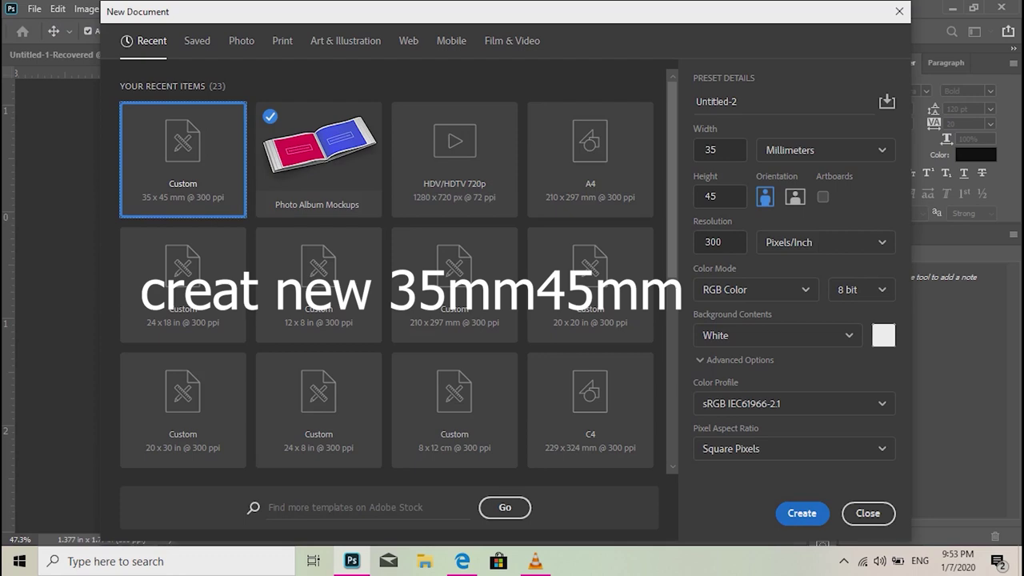
pyautogui.press('Return')
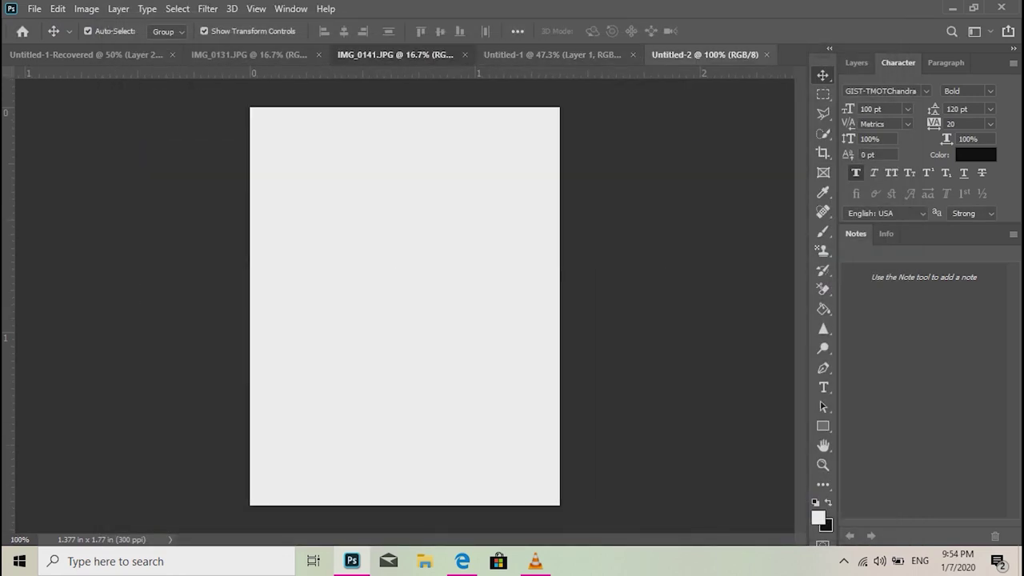
# Copy the IMG_0141.JPG photo into the second 35 x 45 mm document, scaled to 35.33% and horizontally centred on the man's face
pyautogui.click(396, 54)
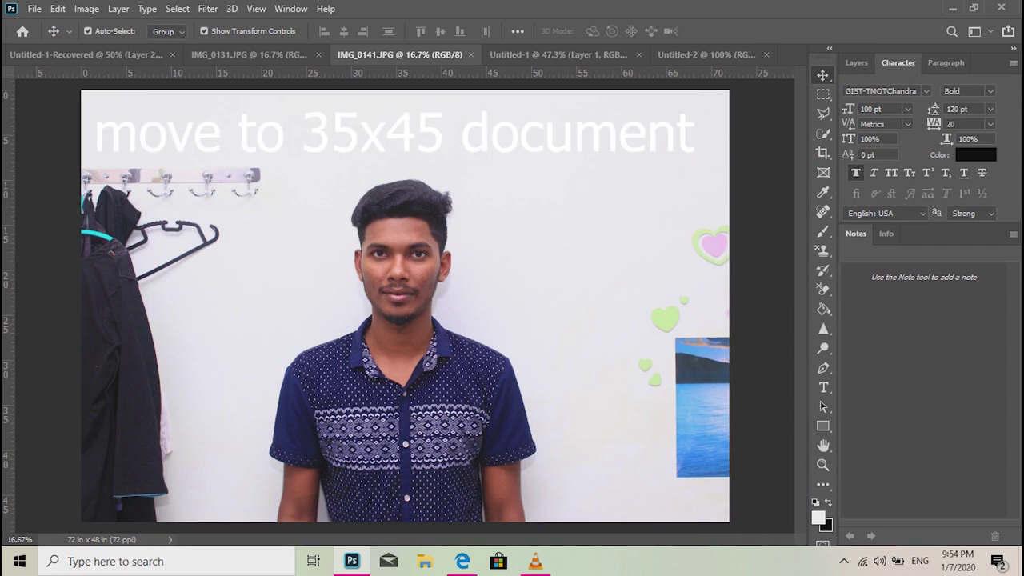
pyautogui.moveTo(419, 316); pyautogui.dragTo(459, 301)
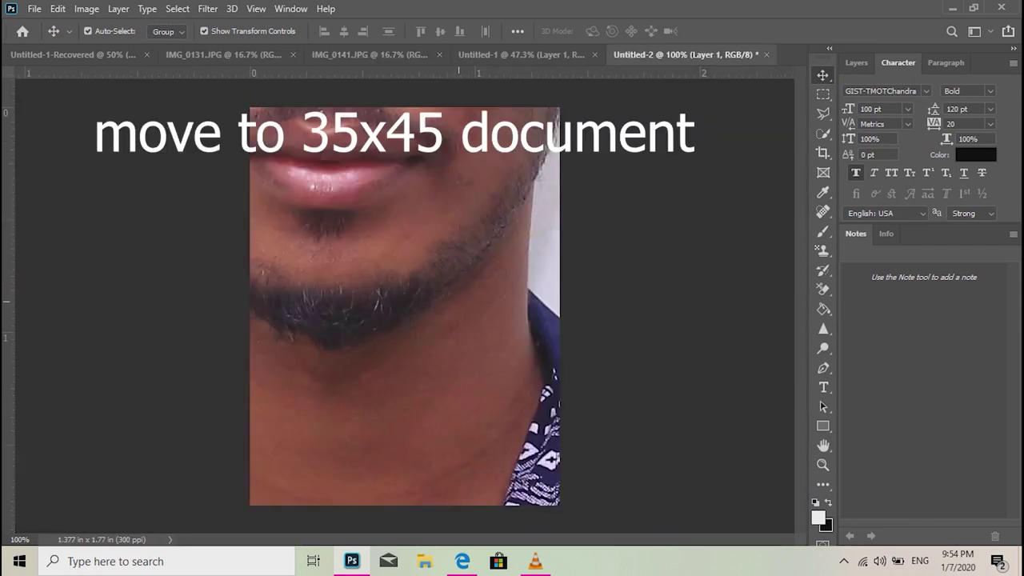
pyautogui.hotkey('ctrl', '0')
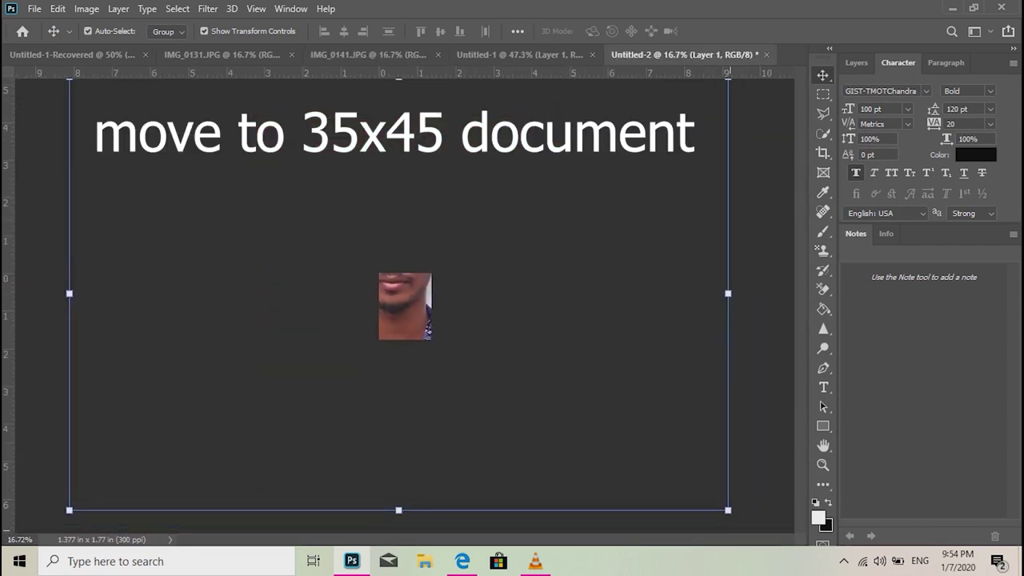
pyautogui.moveTo(727, 512); pyautogui.dragTo(389, 266)
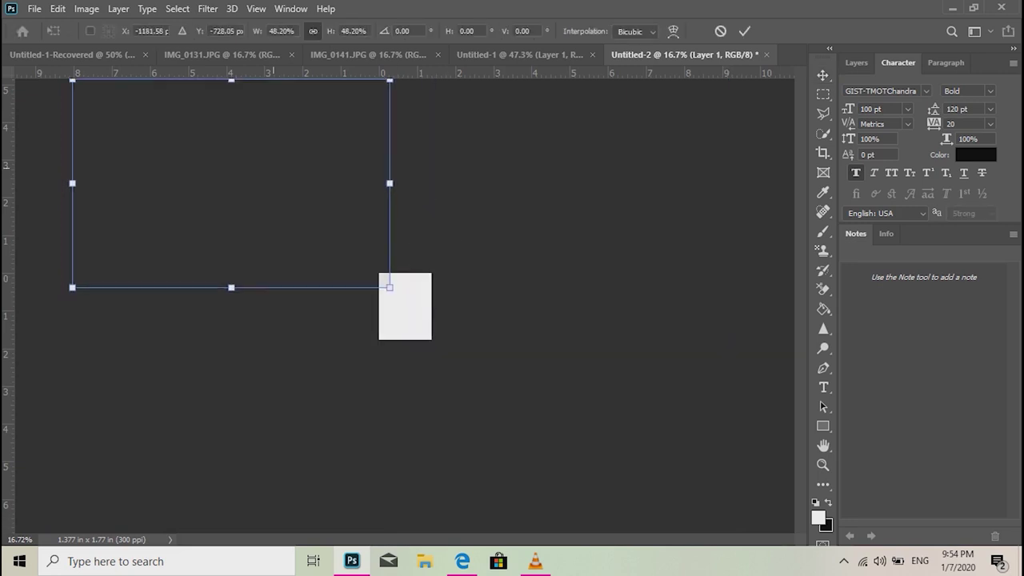
pyautogui.moveTo(267, 155); pyautogui.dragTo(464, 285)
pyautogui.moveTo(563, 436); pyautogui.dragTo(480, 382)
pyautogui.moveTo(446, 313); pyautogui.dragTo(489, 332)
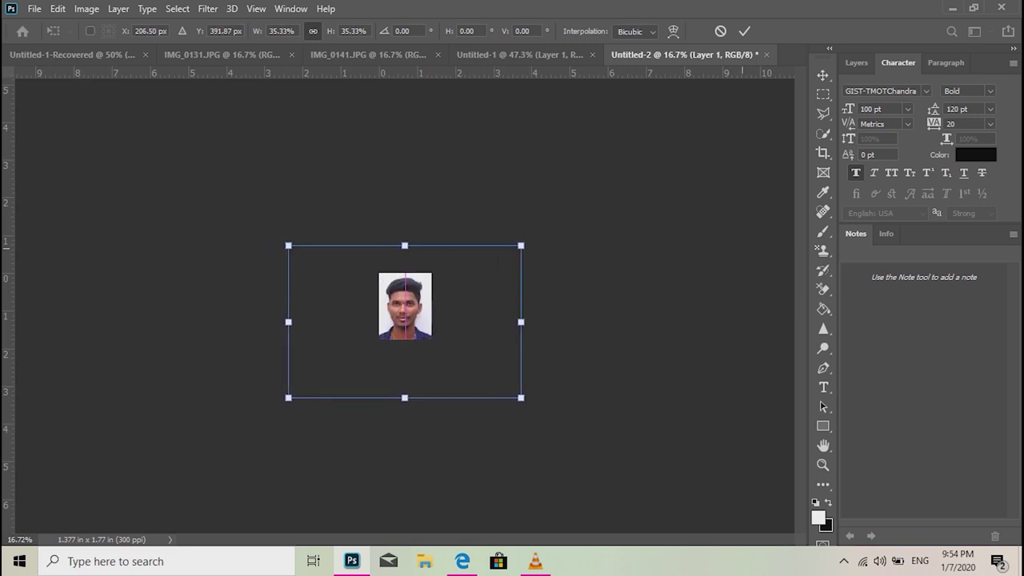
pyautogui.press('Return')
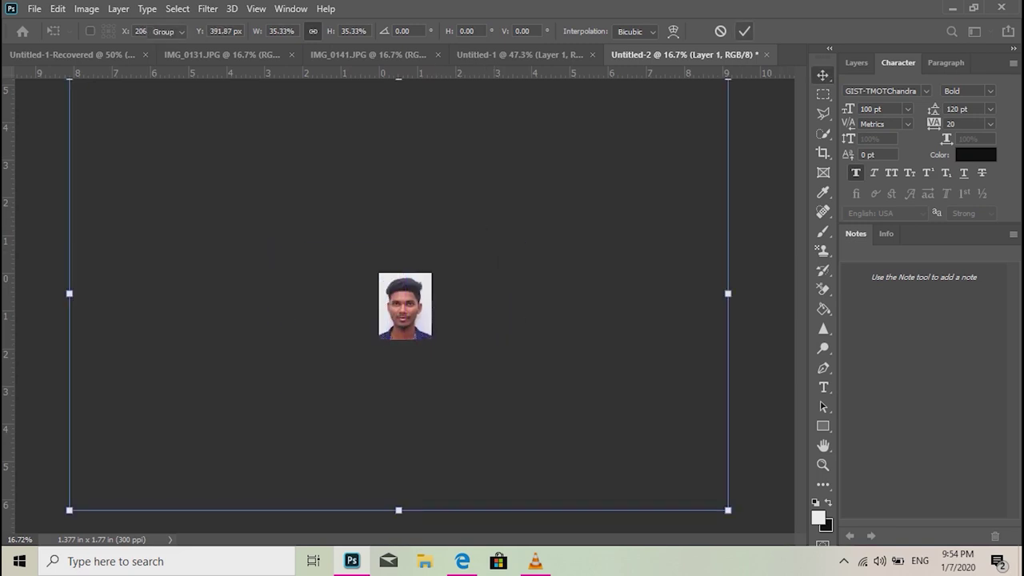
# Scale the man's photo down further to 92.68% and recentre his head and shoulders in the frame
pyautogui.moveTo(520, 398); pyautogui.dragTo(504, 386)
pyautogui.moveTo(417, 316)
pyautogui.mouseDown()
pyautogui.moveTo(426, 316)
pyautogui.moveTo(411, 320)
pyautogui.mouseUp()
pyautogui.press('Return')
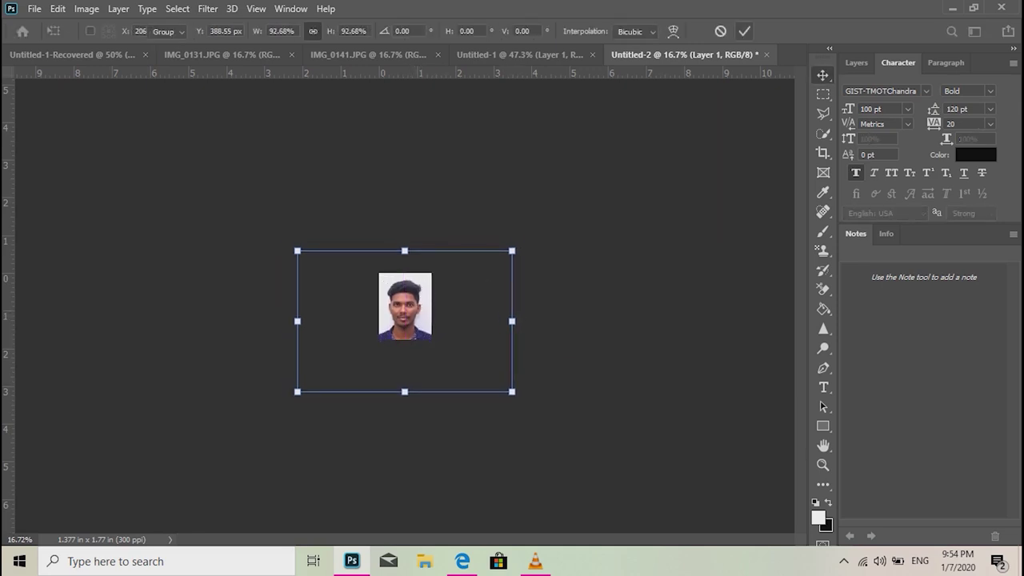
# Select the whole canvas of the woman's passport photo in Untitled-1 and copy it
pyautogui.click(525, 55)
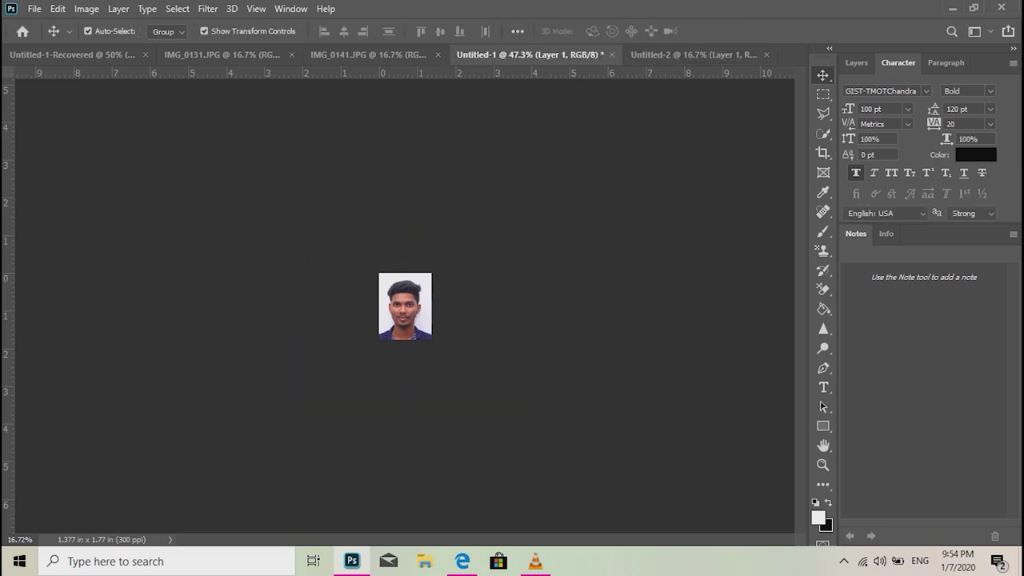
pyautogui.hotkey('ctrl', 'a')
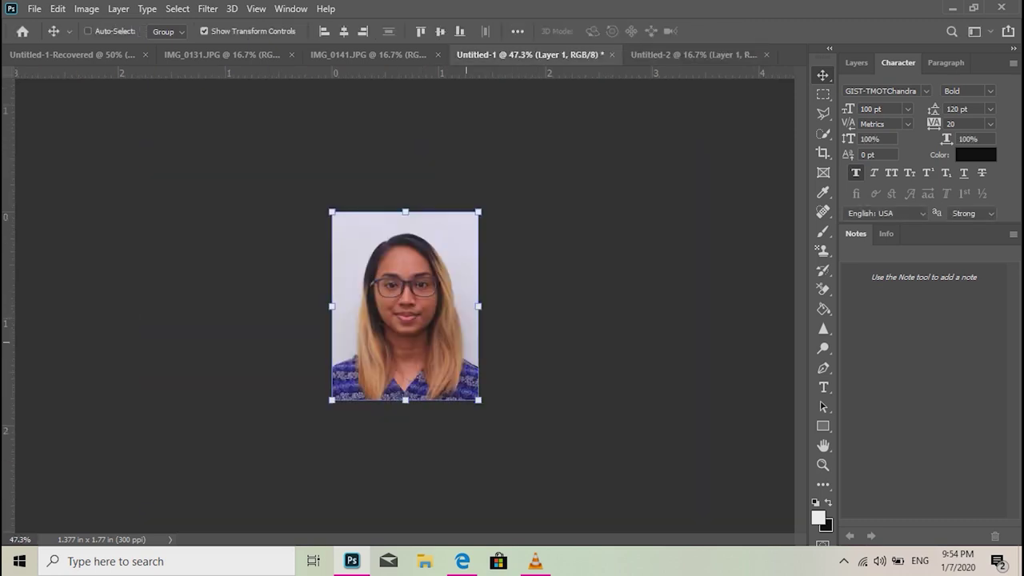
pyautogui.hotkey('ctrl', 'c')
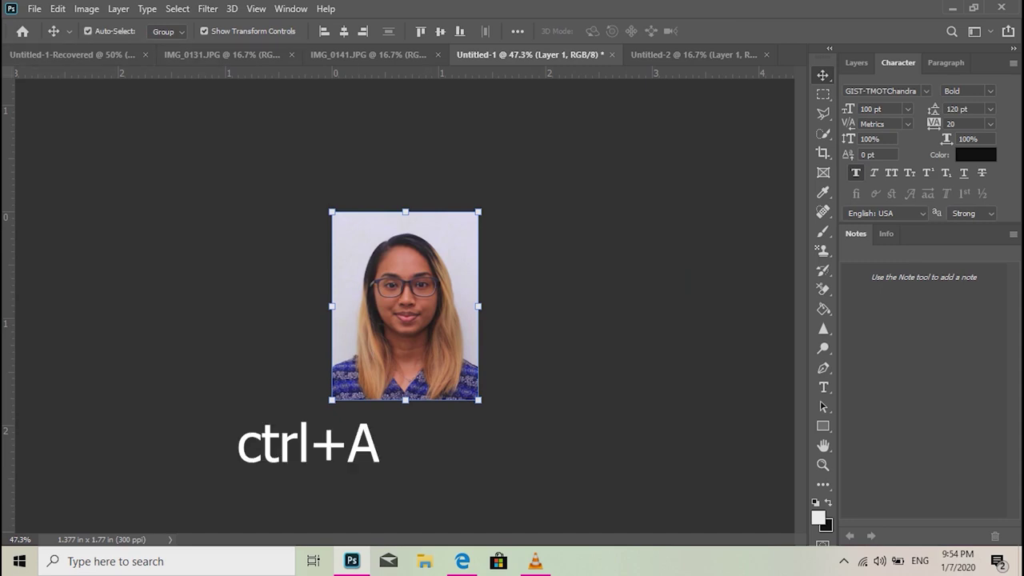
# Select the whole canvas of the man's passport photo in Untitled-2 and copy it
pyautogui.click(694, 55)
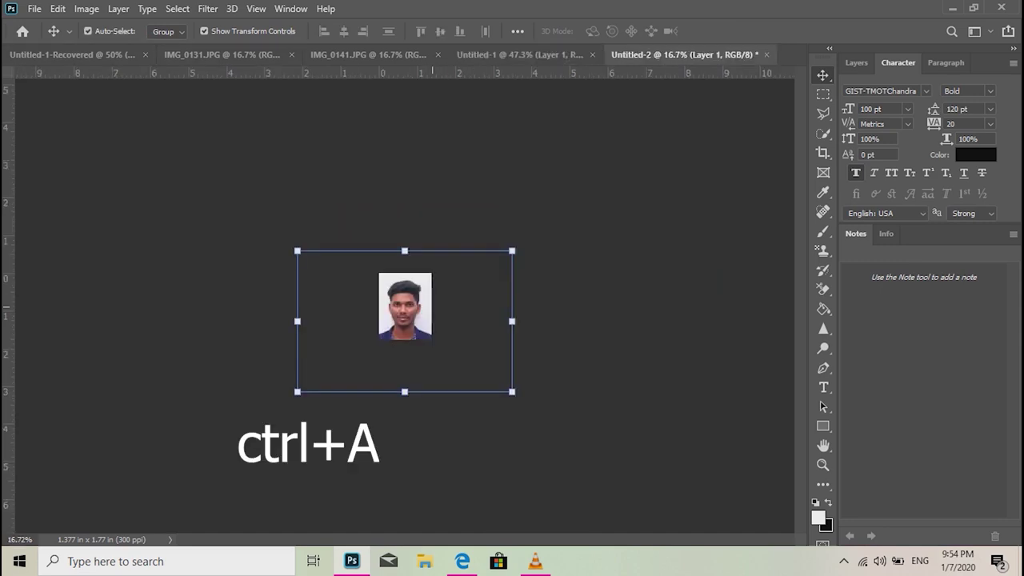
pyautogui.scroll(5, 432, 307)
pyautogui.hotkey('ctrl', 'a')
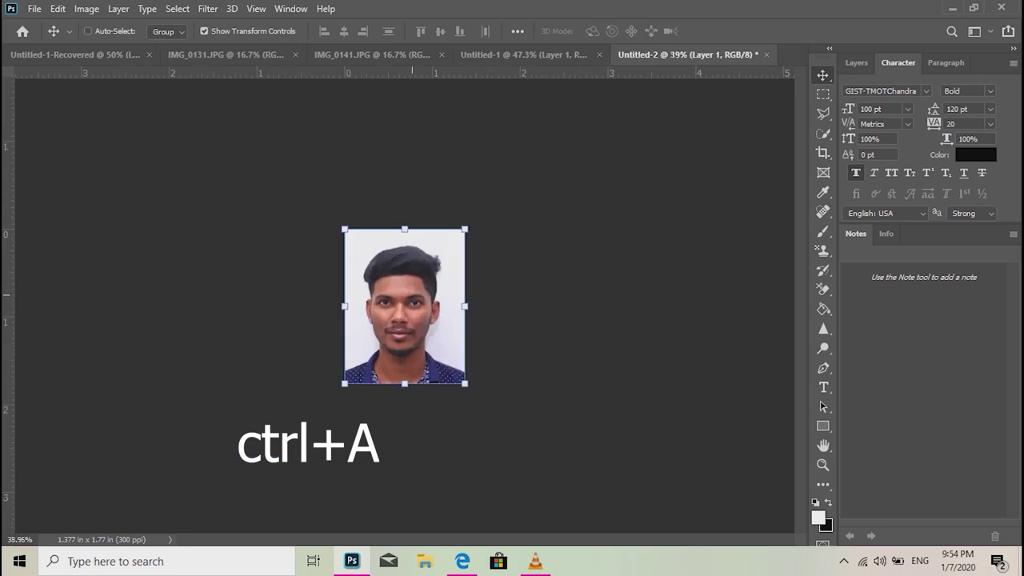
pyautogui.hotkey('ctrl', 'c')
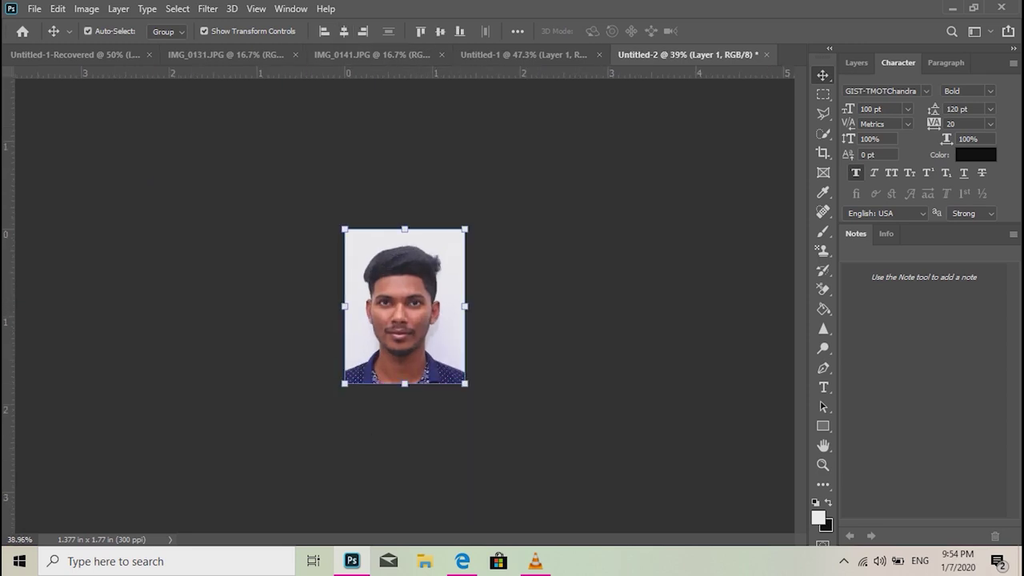
# Create a new document from the Landscape, 4 x 6 photo preset, 6 x 4 inches at 300 pixels/inch
pyautogui.click(34, 9)
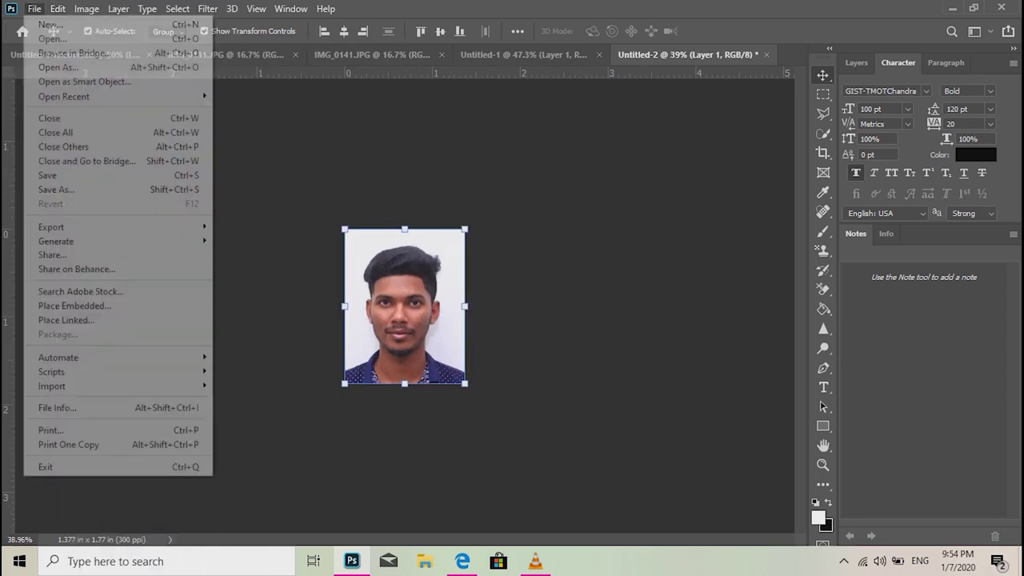
pyautogui.press('Return')
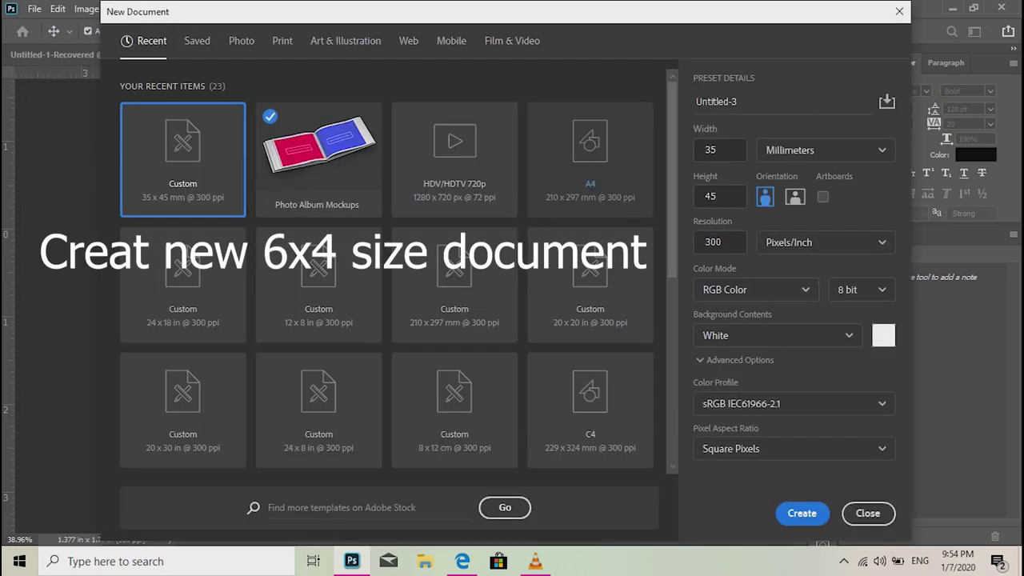
pyautogui.click(241, 40)
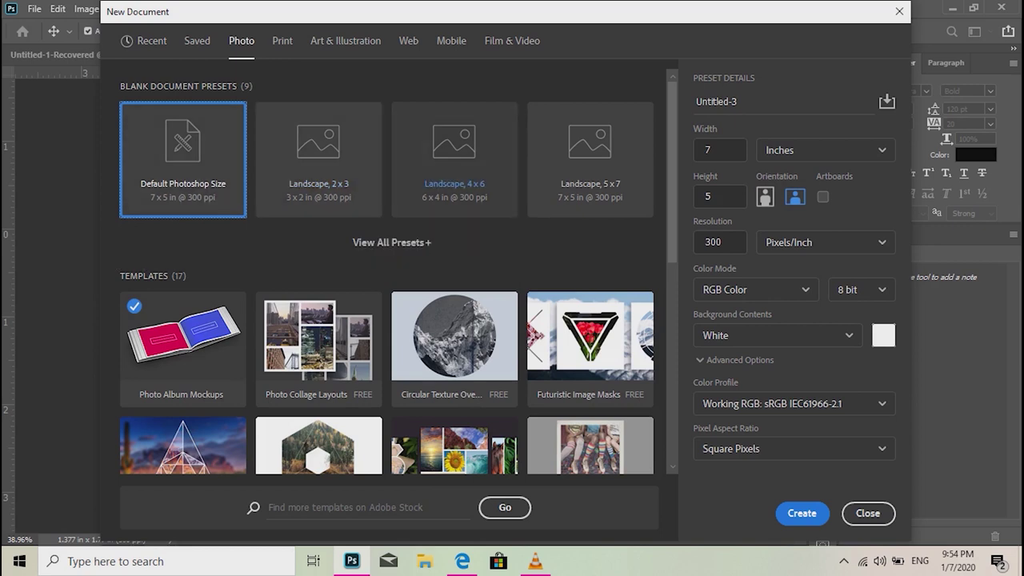
pyautogui.click(448, 192)
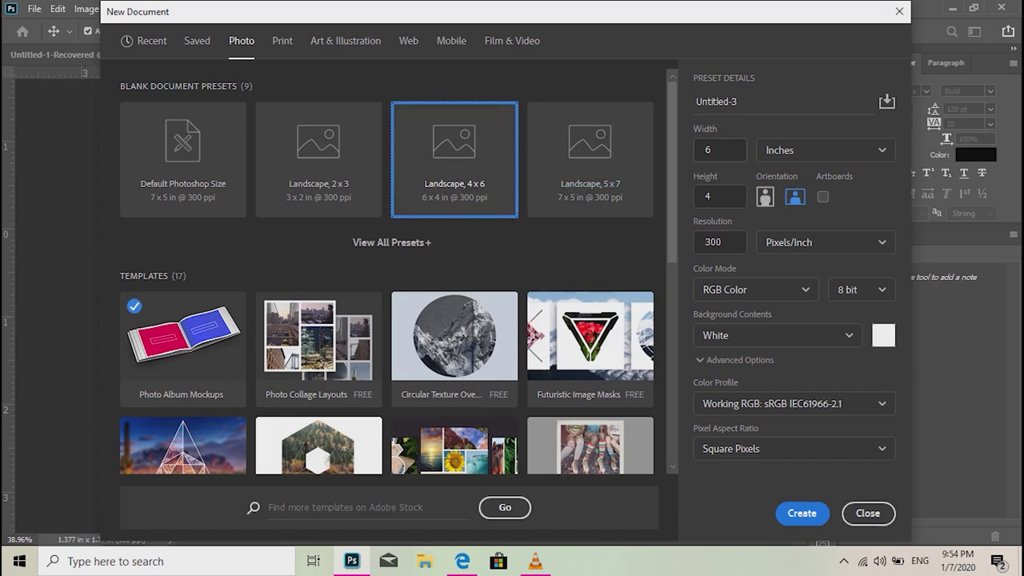
pyautogui.click(709, 151)
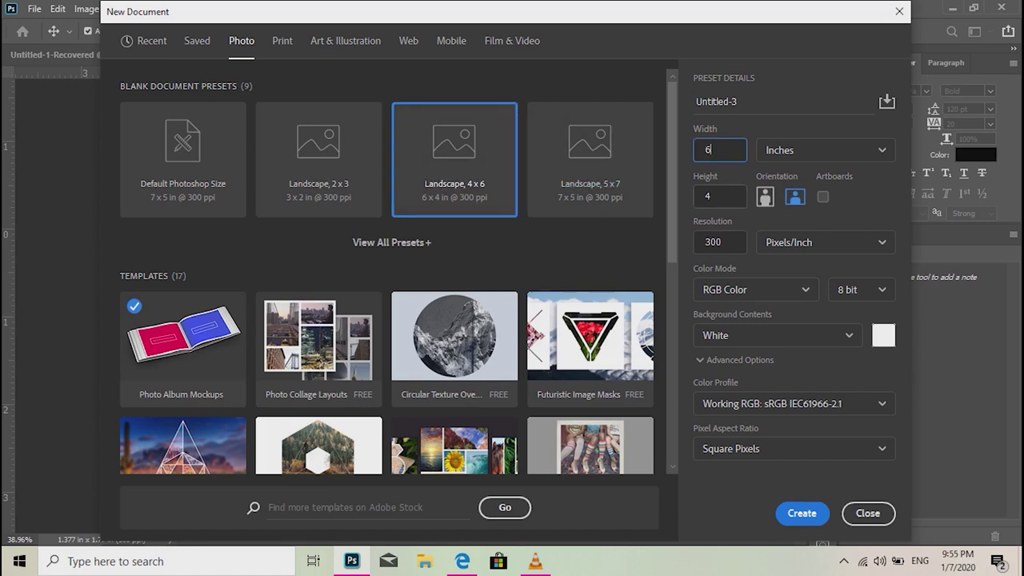
pyautogui.press('Tab')
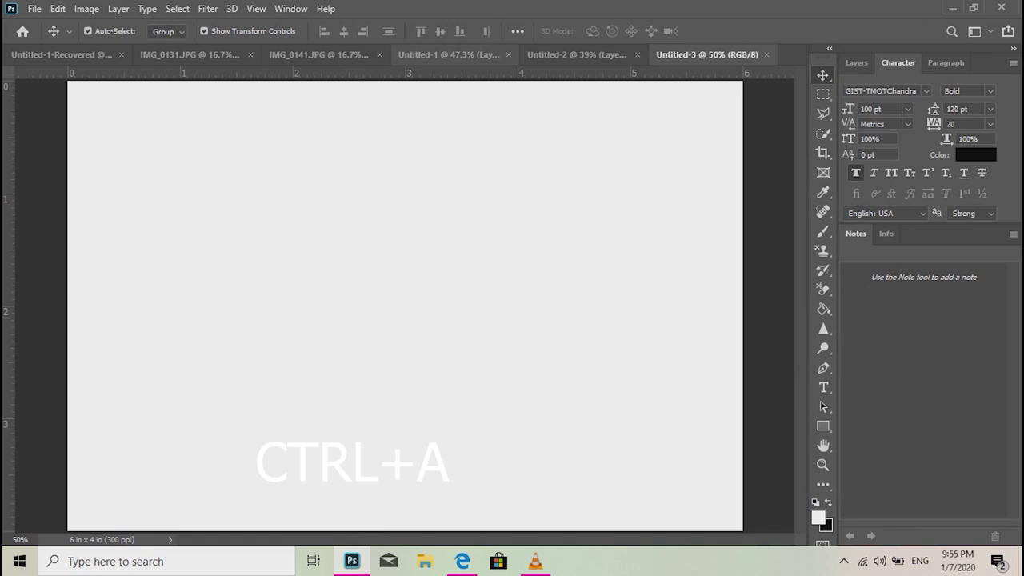
# Place the man's photo from Untitled-2 in the upper-left corner of the 6 x 4 inch sheet and the woman's from Untitled-1 below it
pyautogui.click(578, 55)
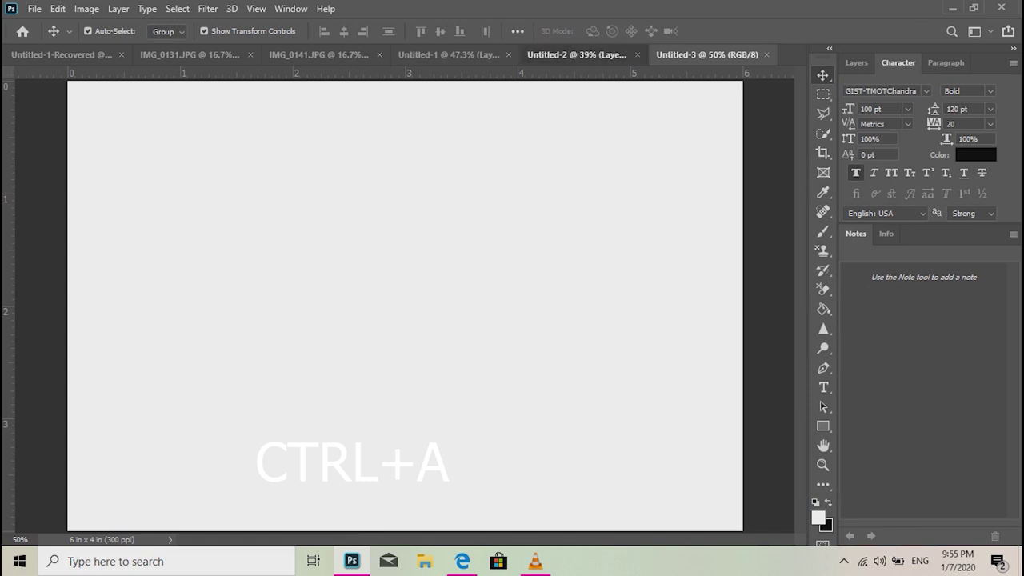
pyautogui.moveTo(428, 264); pyautogui.dragTo(489, 233)
pyautogui.moveTo(489, 192); pyautogui.dragTo(168, 127)
pyautogui.click(432, 54)
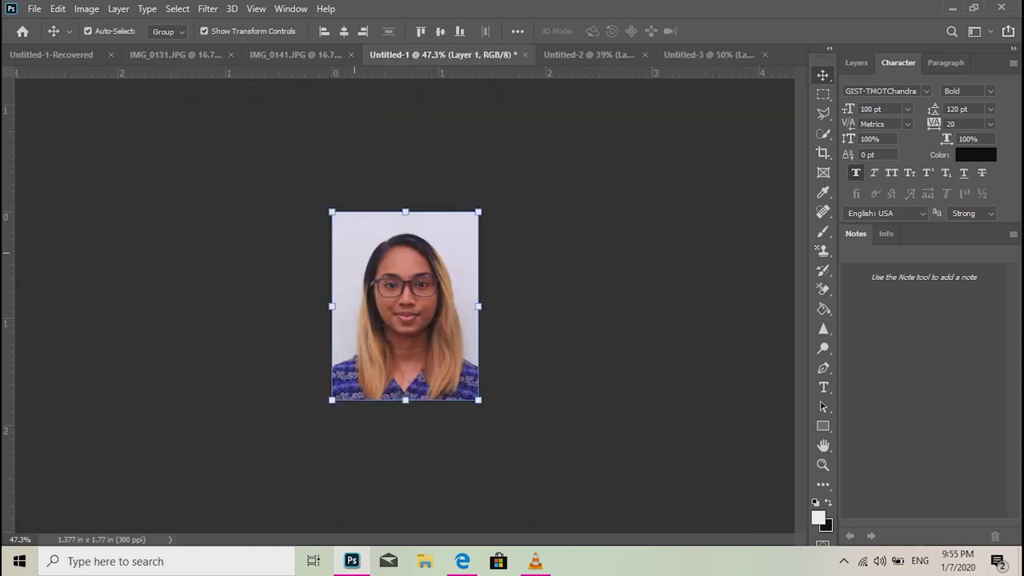
pyautogui.moveTo(405, 240); pyautogui.dragTo(170, 365)
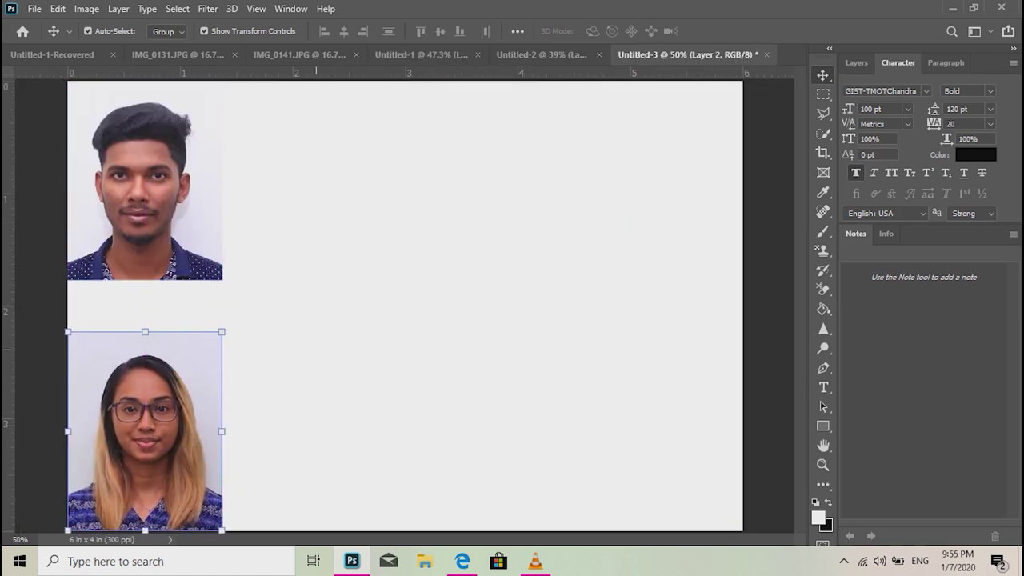
# Nudge the man's photo slightly down and the woman's photo slightly up, keeping both against the sheet's left edge
pyautogui.click(185, 223)
pyautogui.click(185, 223)
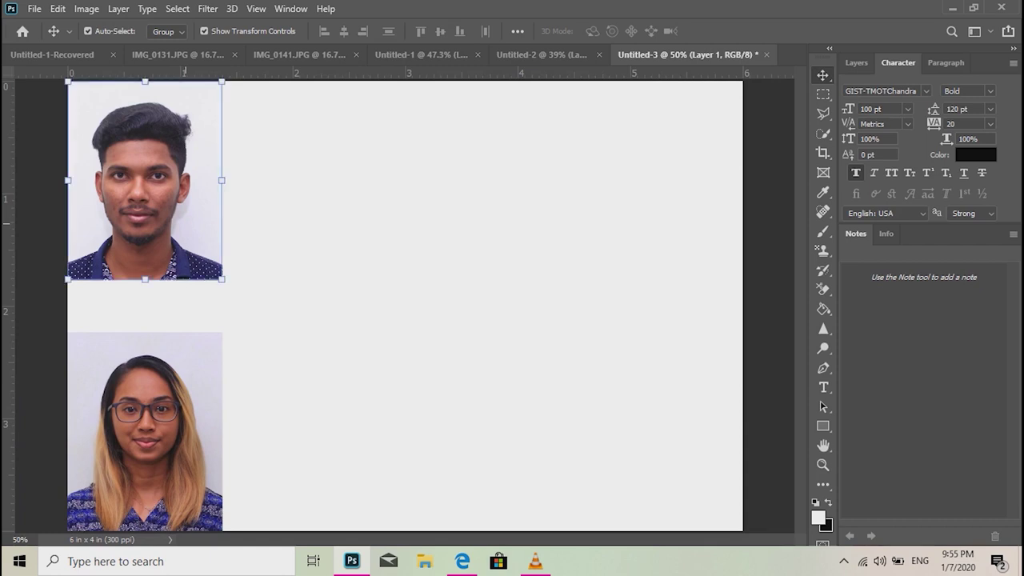
pyautogui.moveTo(190, 182); pyautogui.dragTo(191, 195)
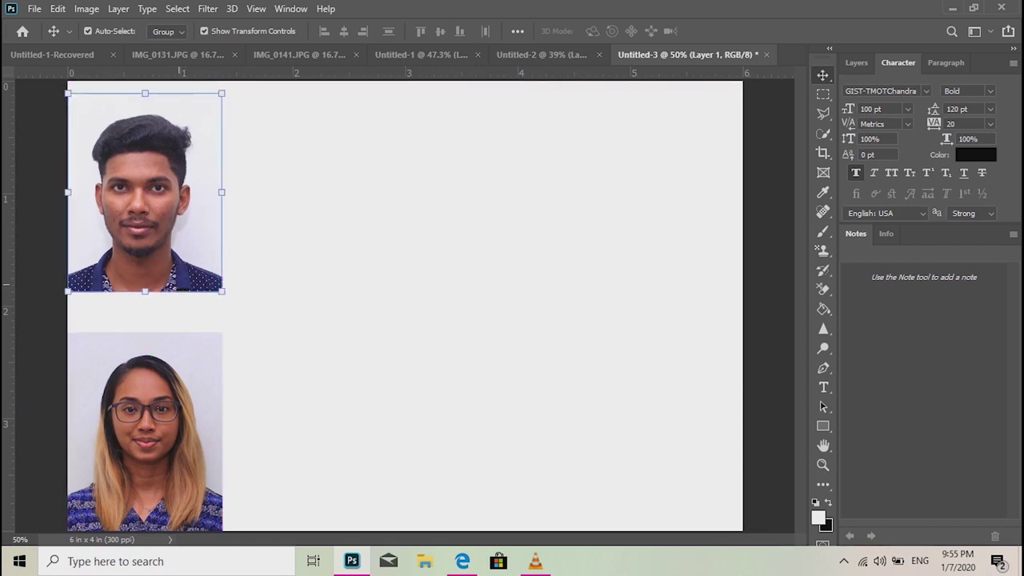
pyautogui.moveTo(174, 252); pyautogui.dragTo(177, 232)
pyautogui.moveTo(192, 360); pyautogui.dragTo(192, 352)
# Select both photos together and duplicate the pair across the sheet to make four columns
pyautogui.click(178, 238)
pyautogui.keyDown('shift'); pyautogui.click(191, 352); pyautogui.keyUp('shift')
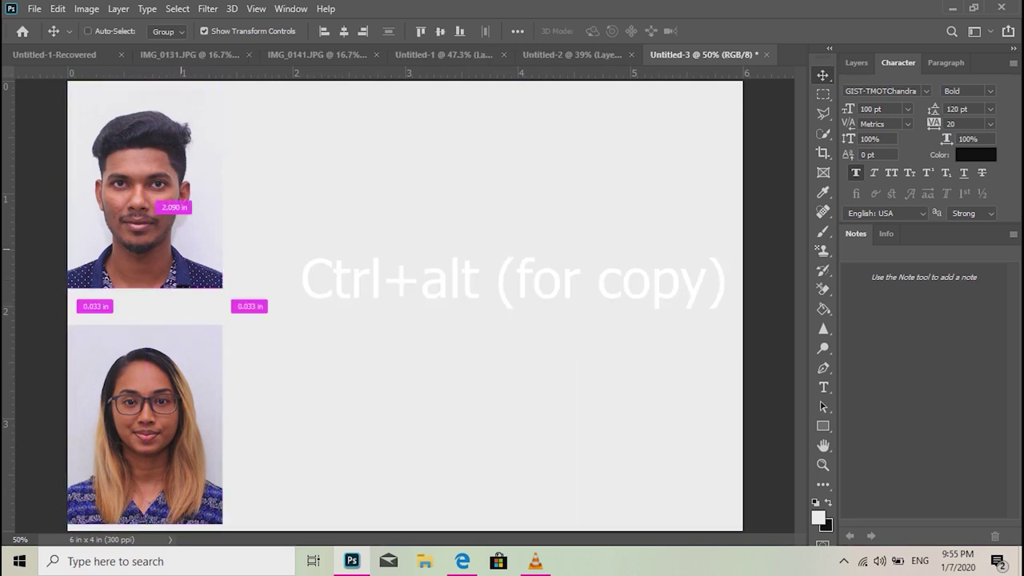
pyautogui.moveTo(182, 205); pyautogui.dragTo(519, 206)
pyautogui.moveTo(519, 207); pyautogui.dragTo(649, 205)
# Start saving the photo sheet under a new name to the Desktop, with JPEG as the file type
pyautogui.click(35, 9)
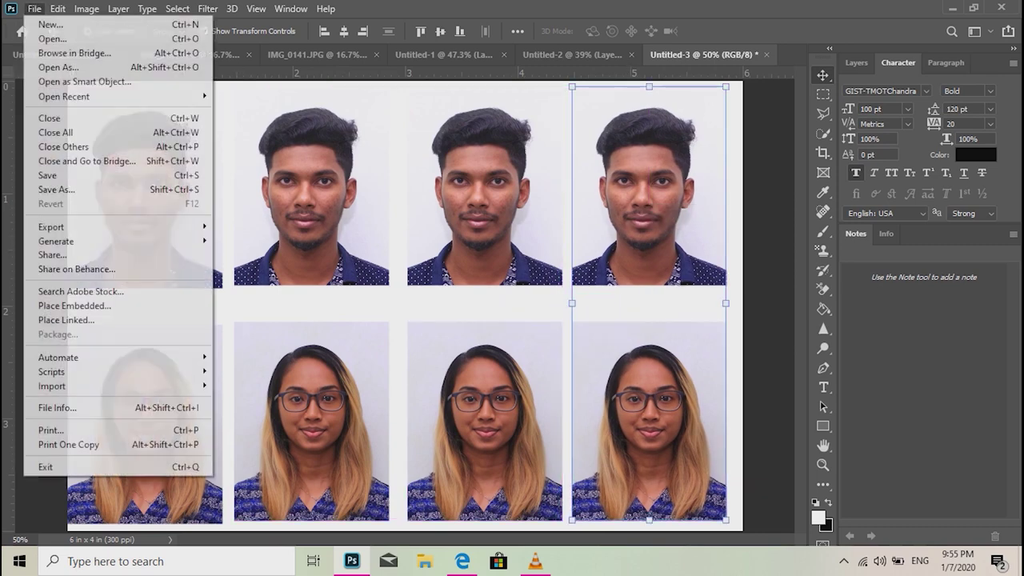
pyautogui.click(56, 189)
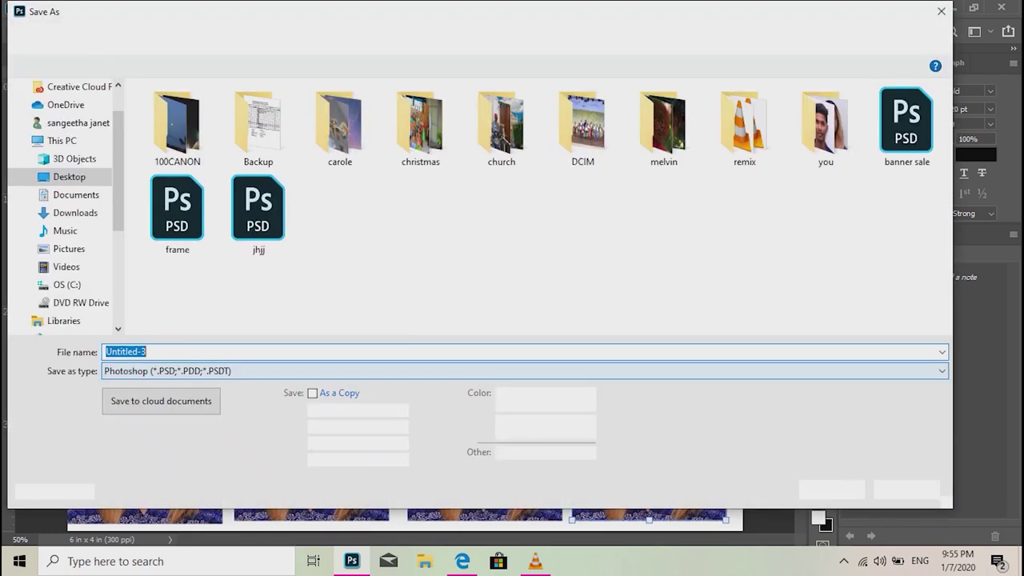
pyautogui.click(272, 371)
pyautogui.press('Up')
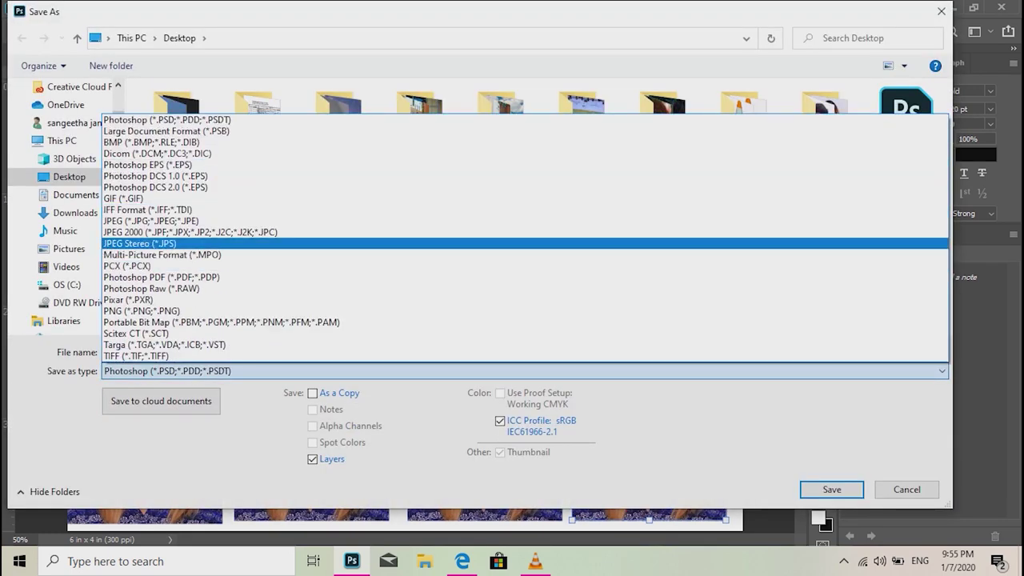
pyautogui.press('Up')
pyautogui.press('Up')
pyautogui.press('Return')
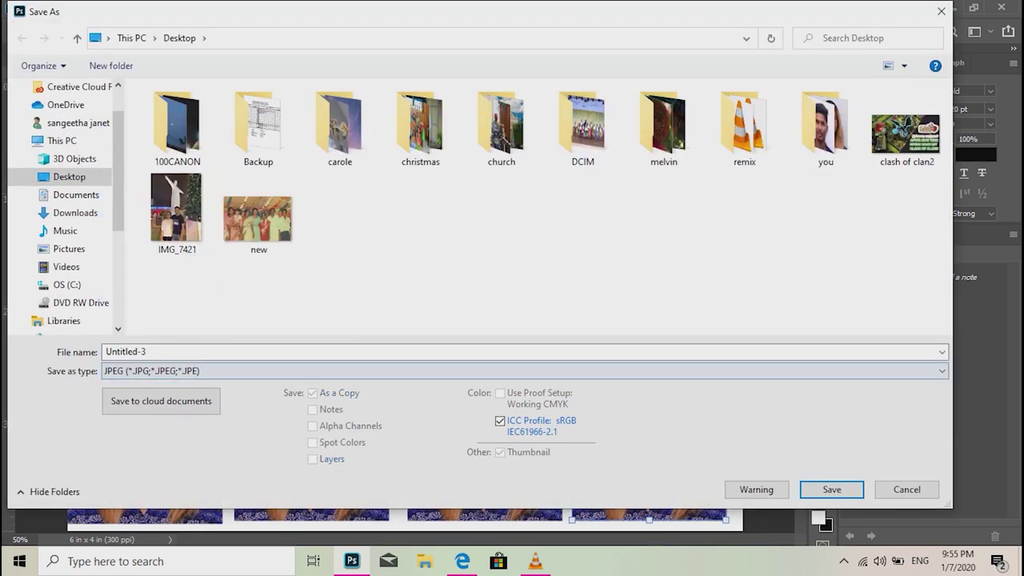
# Name the file 4R PHOTO and save it with JPEG quality 12 (Maximum) and the Baseline ("Standard") format
pyautogui.hotkey('shift', 'Tab')
pyautogui.write('PH')
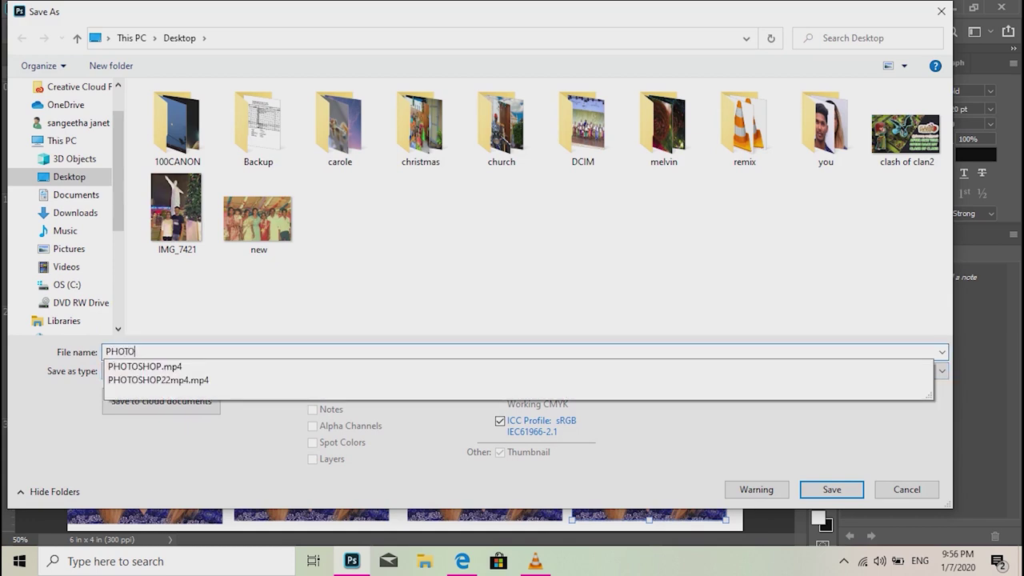
pyautogui.press('Escape')
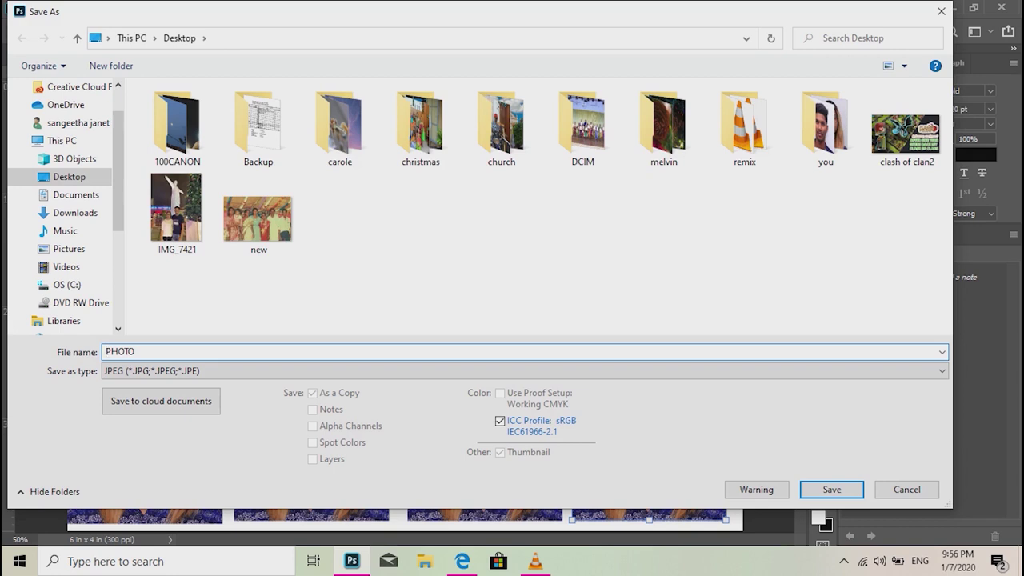
pyautogui.press('BackSpace')
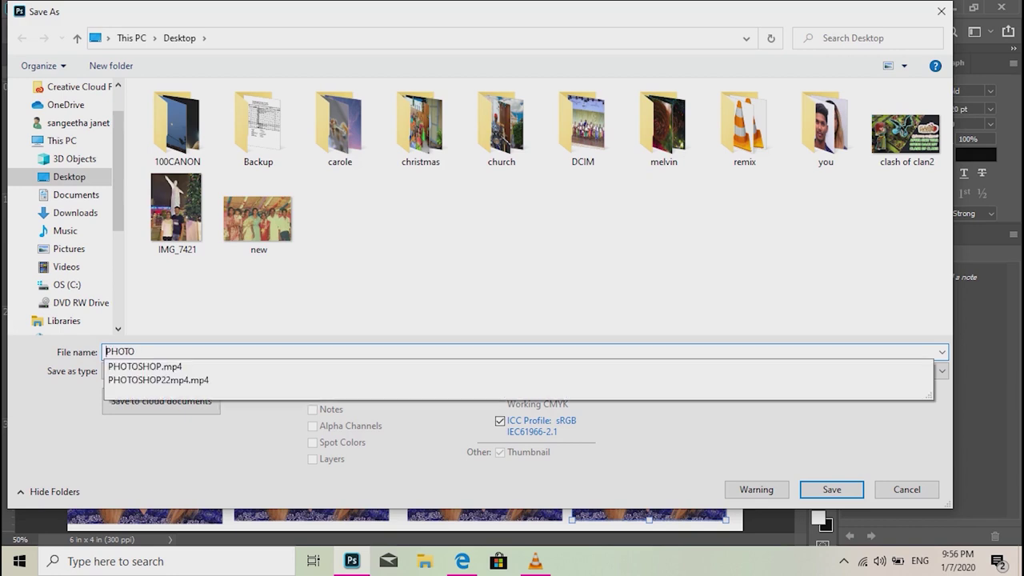
pyautogui.write('4')
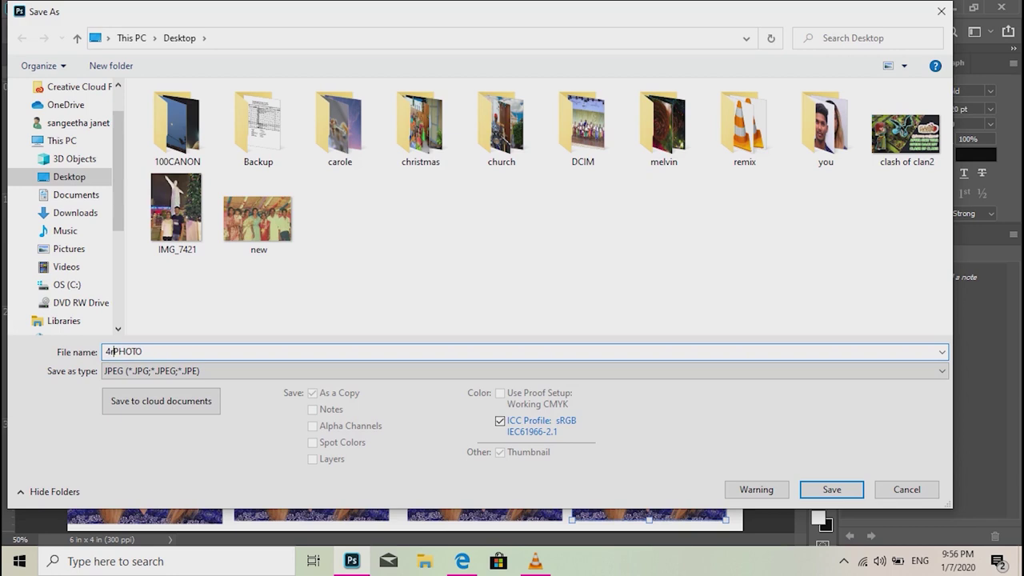
pyautogui.write('r')
pyautogui.press('BackSpace')
pyautogui.write('r')
pyautogui.press('BackSpace')
pyautogui.write('R')
pyautogui.press('Return')
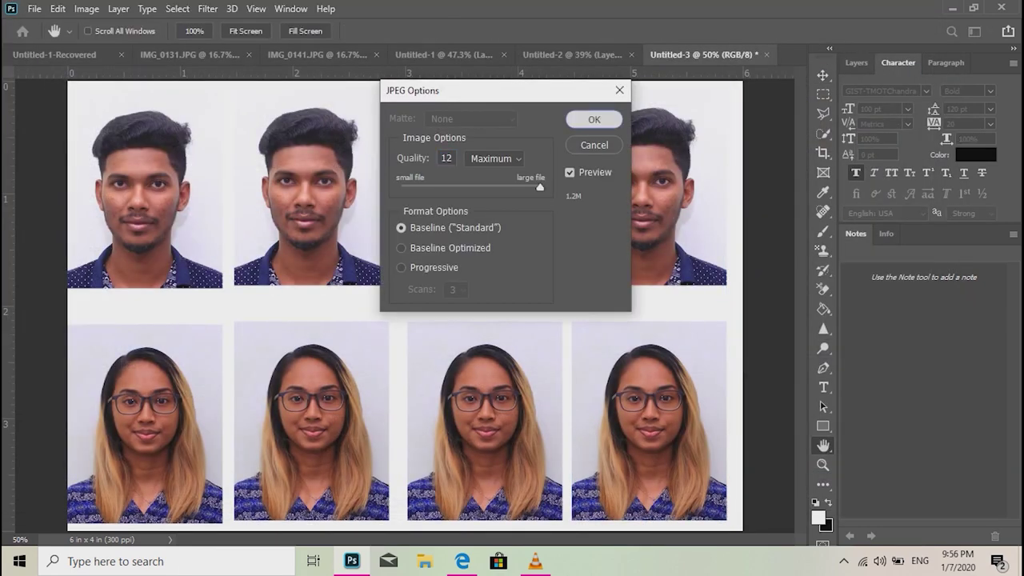
pyautogui.press('Return')
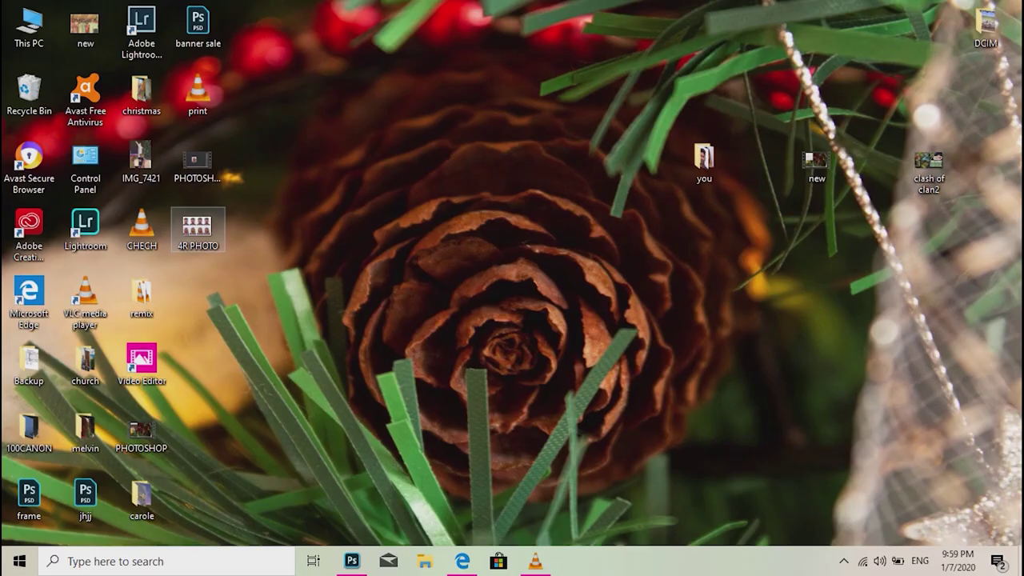
# Open the print settings for the 4R PHOTO image on the desktop and set the paper size to 4"x6" 10x15cm
pyautogui.rightClick(210, 230)
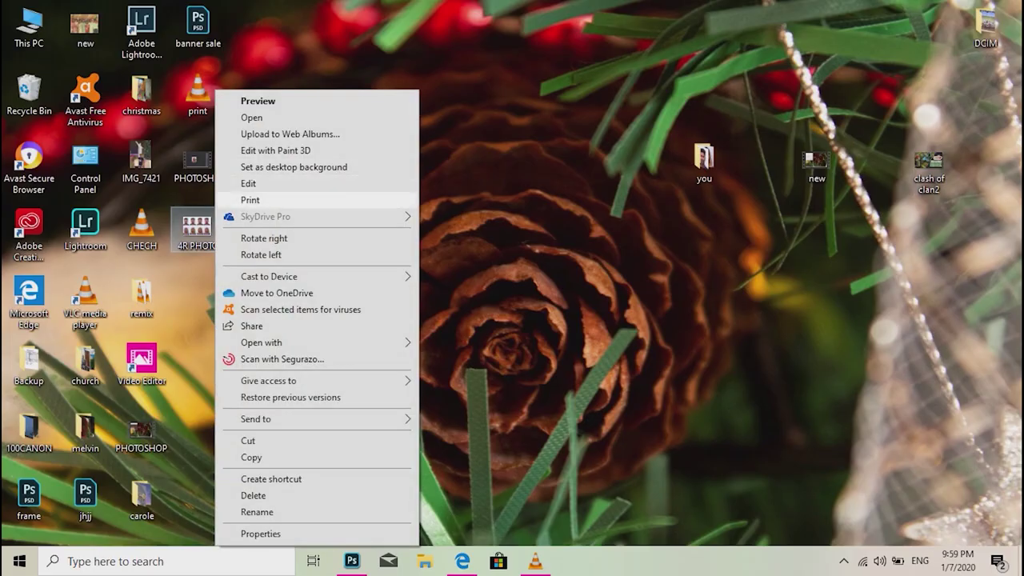
pyautogui.click(250, 199)
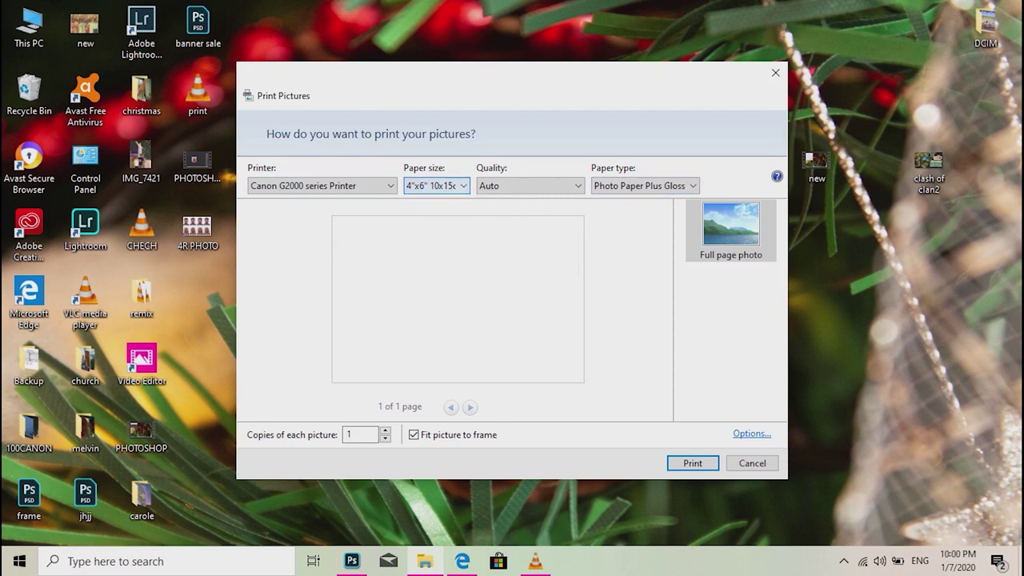
pyautogui.click(437, 185)
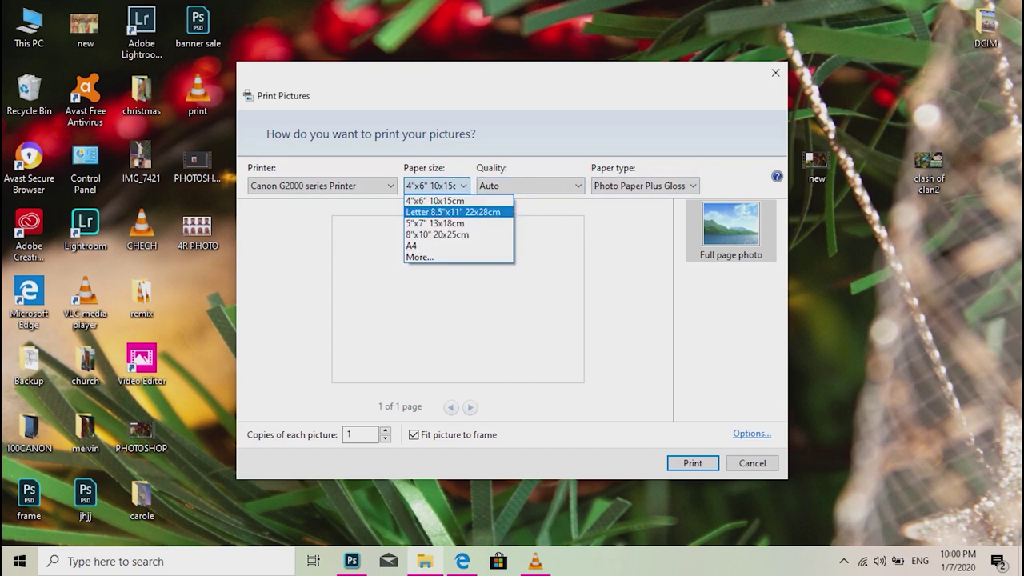
pyautogui.click(453, 212)
pyautogui.click(437, 186)
pyautogui.press('Up')
pyautogui.press('Return')
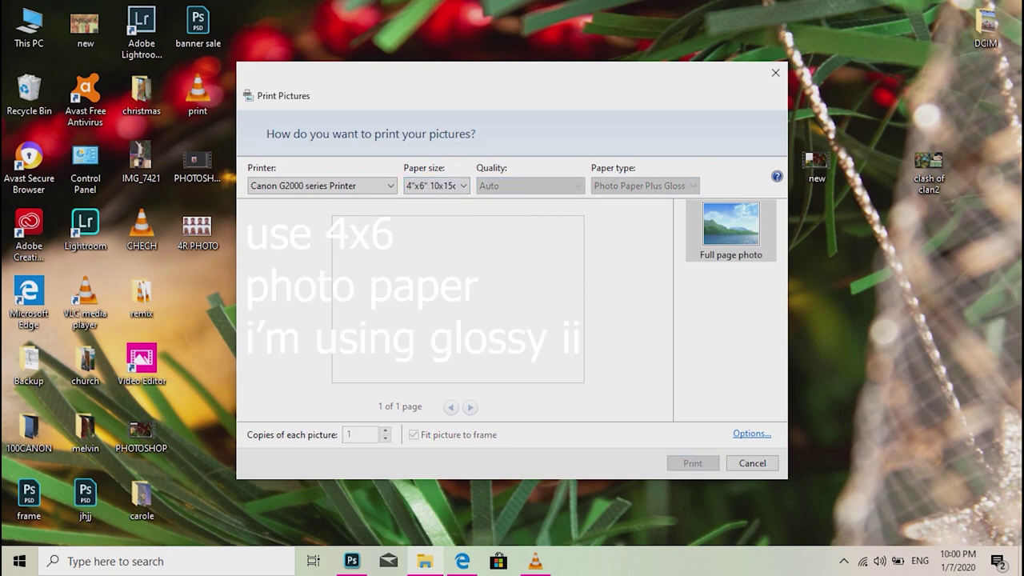
# Set the paper type to Photo Paper Plus Glossy II and accept the additional print settings with sharpening on
pyautogui.click(645, 186)
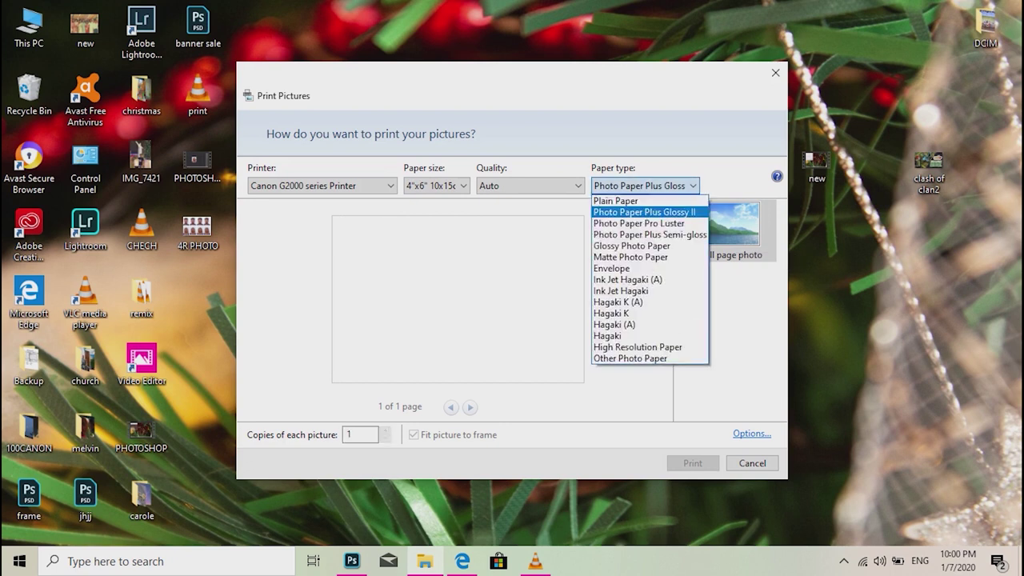
pyautogui.click(645, 212)
pyautogui.click(752, 434)
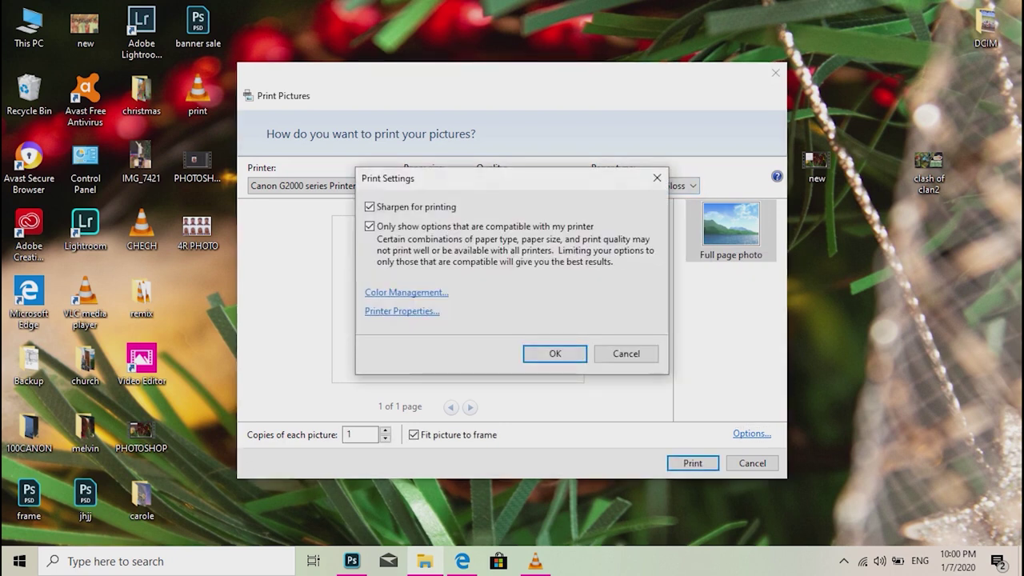
pyautogui.press('Return')
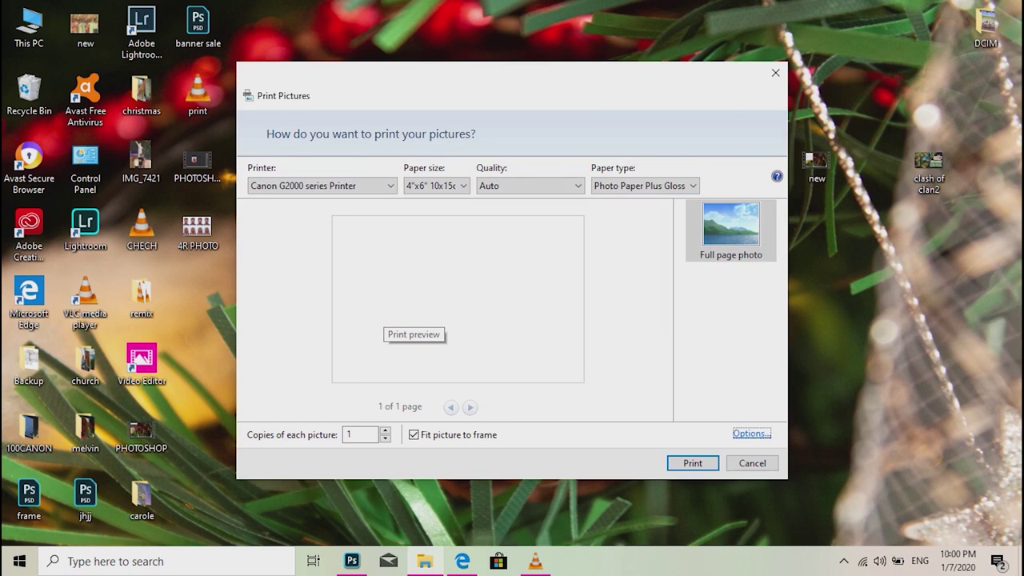
# In the printer properties, choose the Photo Printing preset and enable Color/Intensity Manual Adjustment with all colour, intensity and contrast values at 0
pyautogui.click(752, 433)
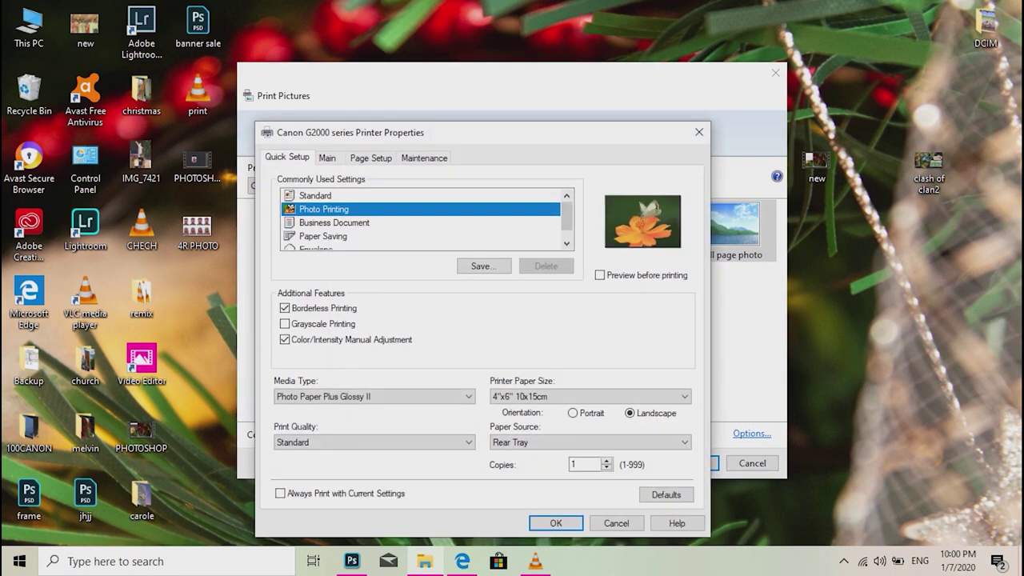
pyautogui.click(284, 341)
pyautogui.click(315, 196)
pyautogui.click(323, 210)
pyautogui.click(285, 340)
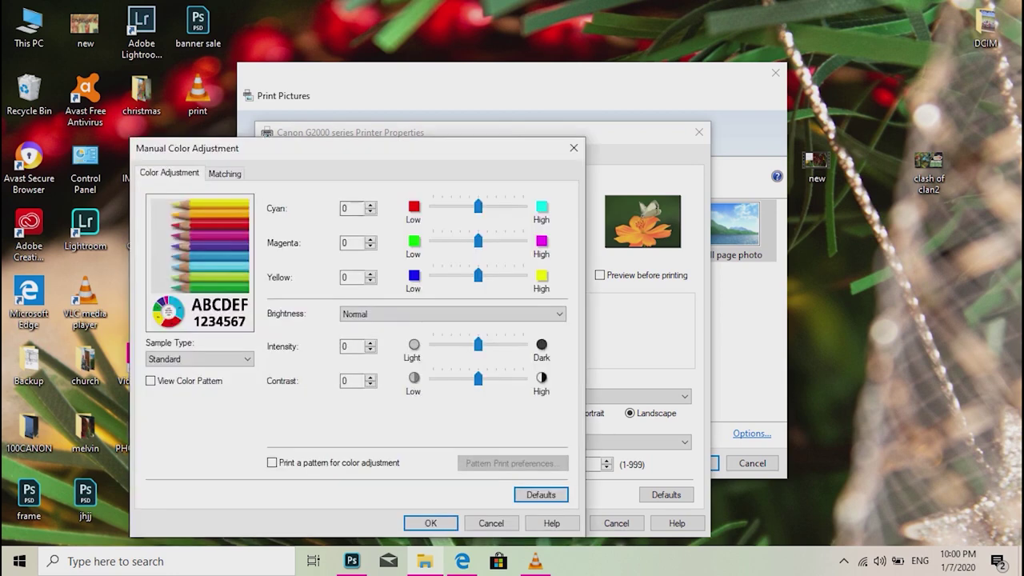
pyautogui.click(430, 524)
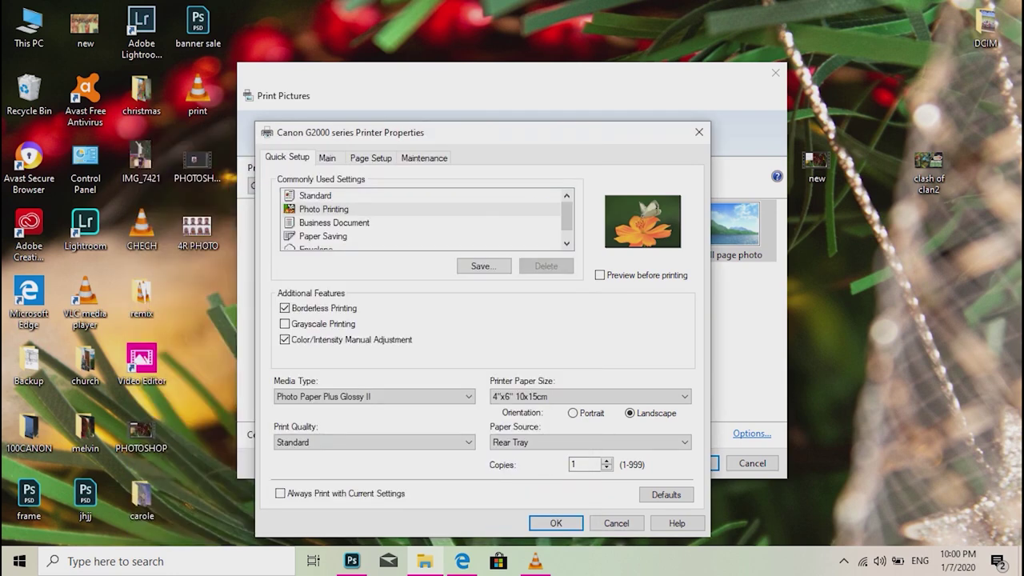
# Use Standard print quality and the Rear Tray paper source, and accept the printer properties
pyautogui.click(424, 443)
pyautogui.click(424, 442)
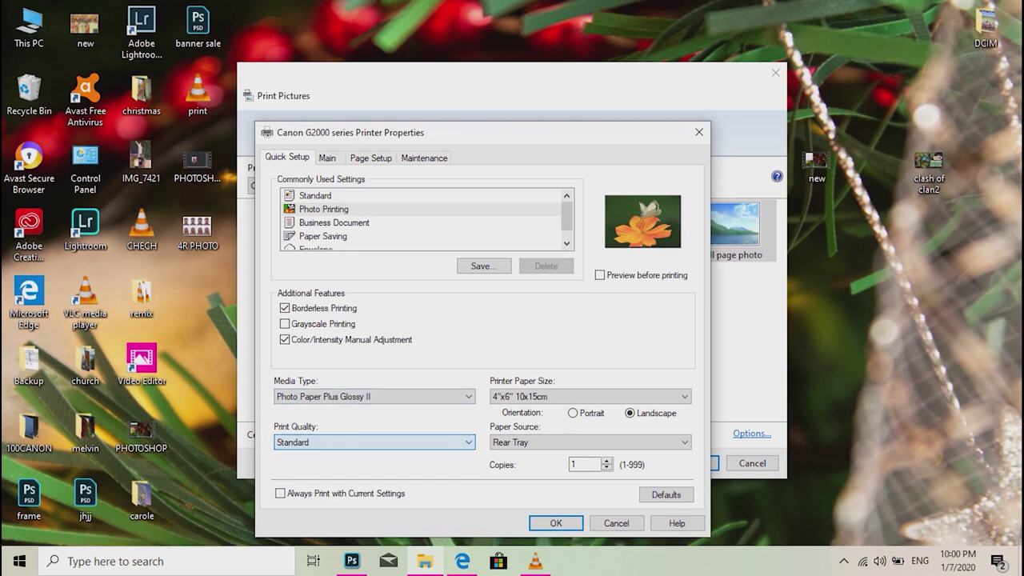
pyautogui.click(424, 443)
pyautogui.click(424, 442)
pyautogui.click(592, 443)
pyautogui.click(593, 442)
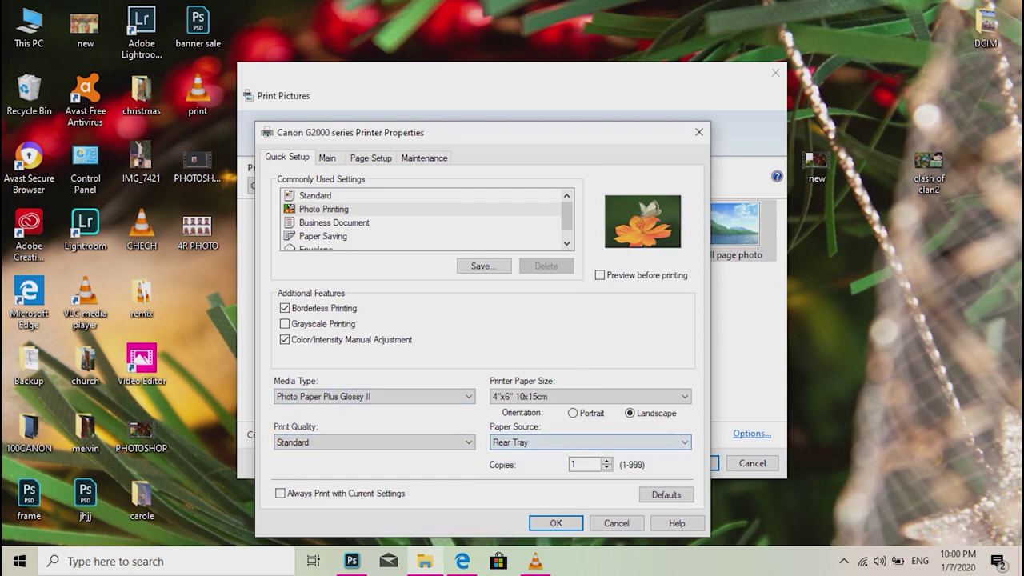
pyautogui.press('Tab')
pyautogui.press('Return')
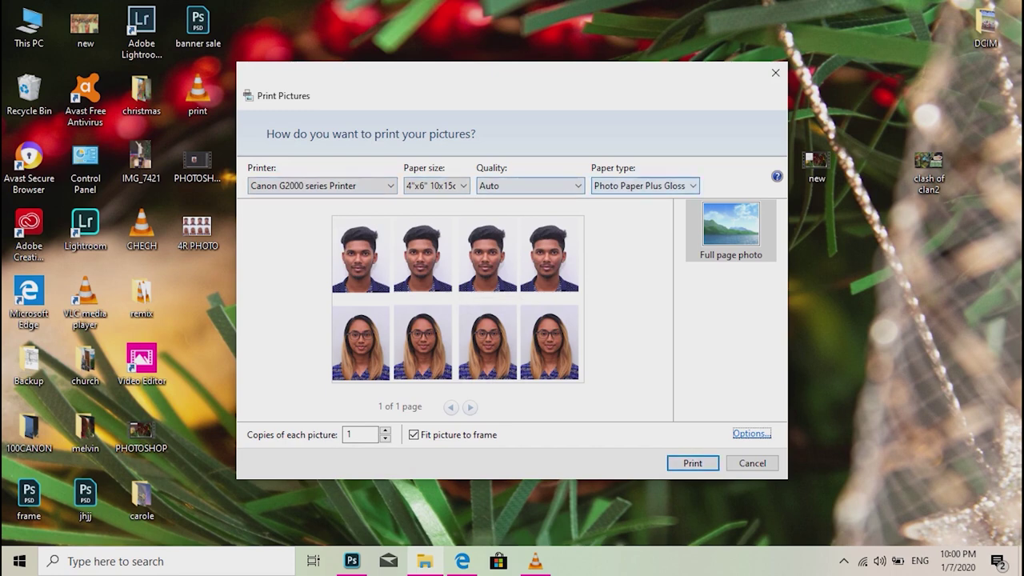
# Select Photo Paper Plus Glossy II as the paper type again and print one copy of the sheet
pyautogui.click(672, 186)
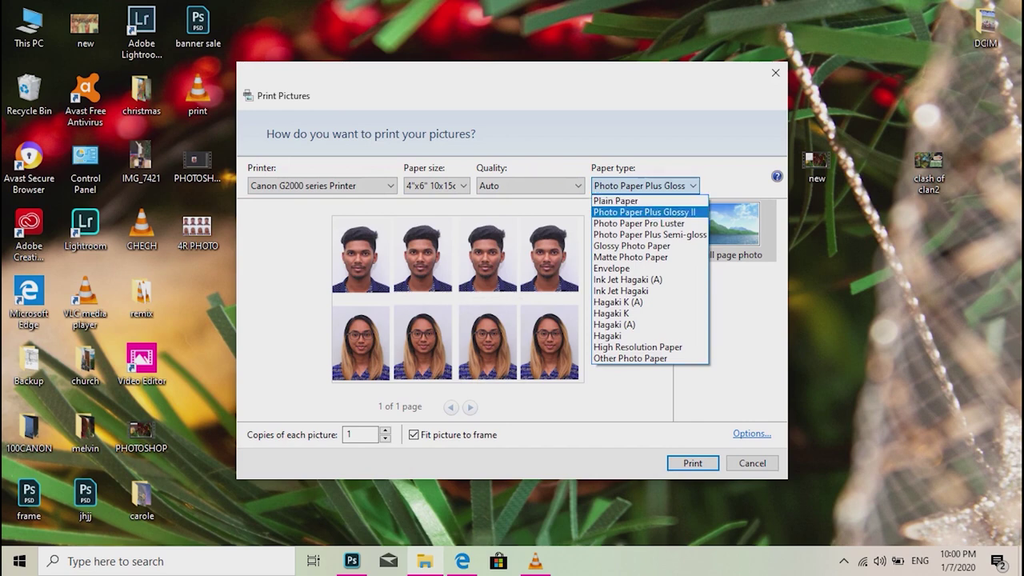
pyautogui.click(644, 212)
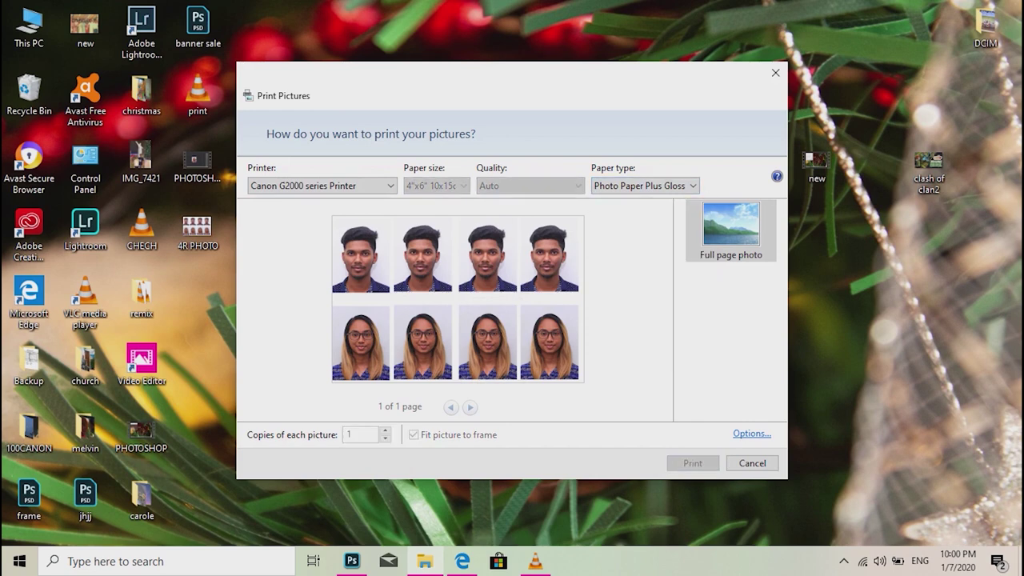
pyautogui.click(693, 464)
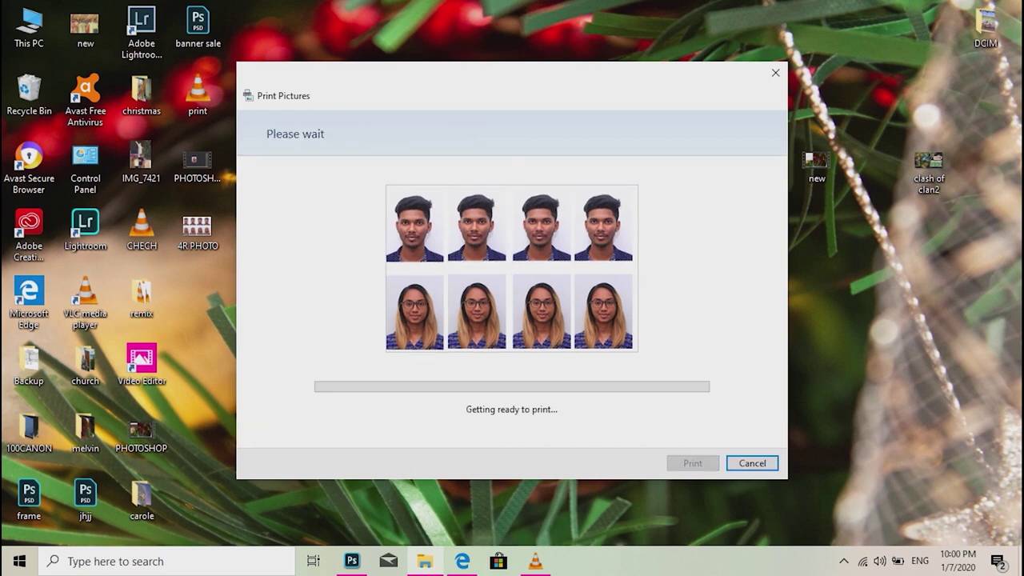